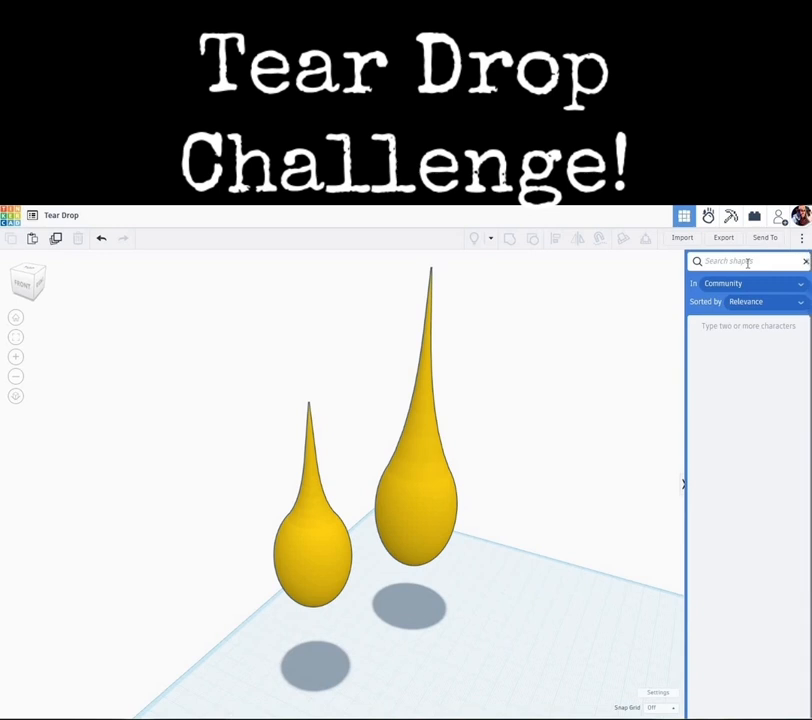
# - Place a cone on the workplane beside the two teardrops and stretch it to about 70 mm tall
pyautogui.click(806, 262)
pyautogui.moveTo(524, 450); pyautogui.dragTo(315, 550, button='right')
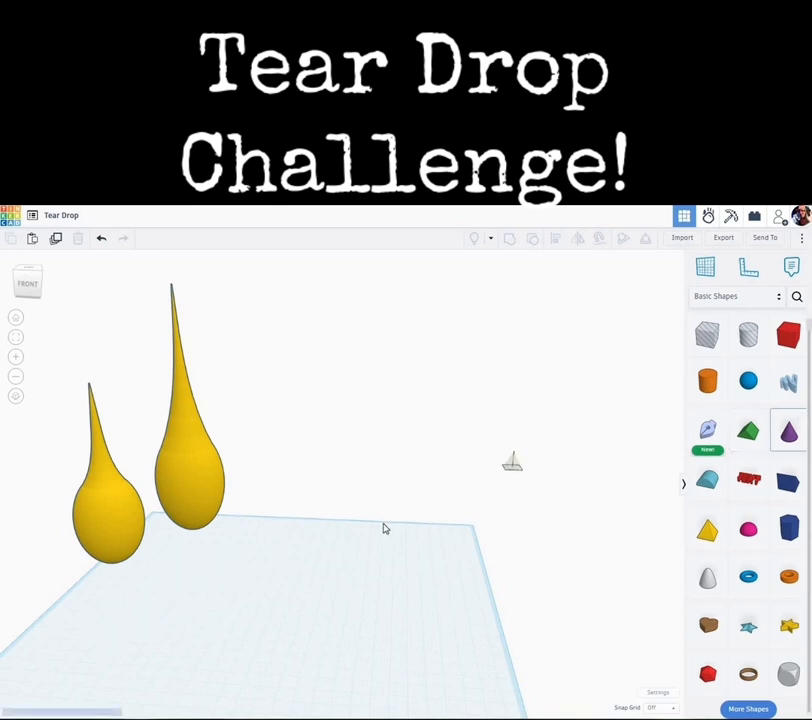
pyautogui.click(381, 562)
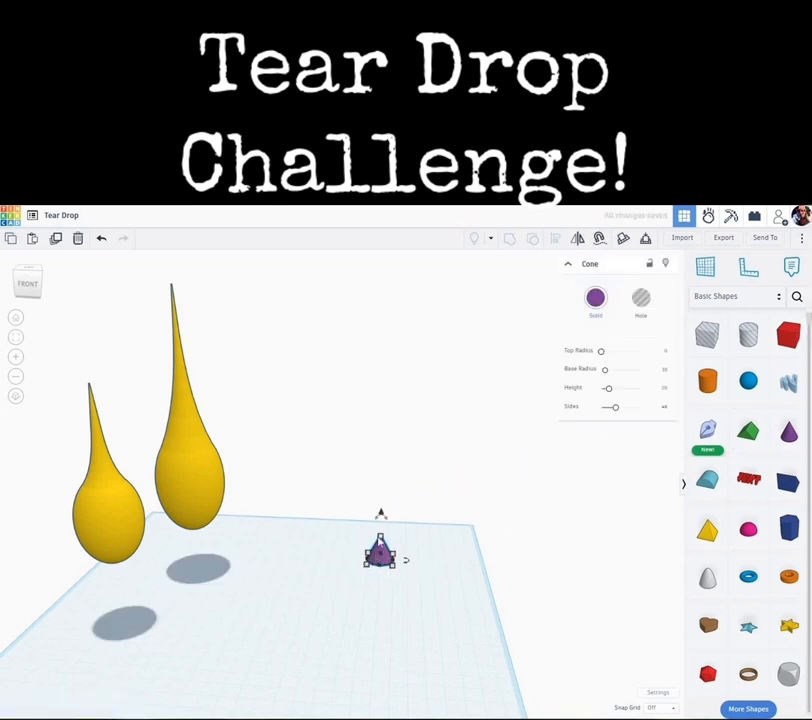
pyautogui.moveTo(380, 537); pyautogui.dragTo(381, 476)
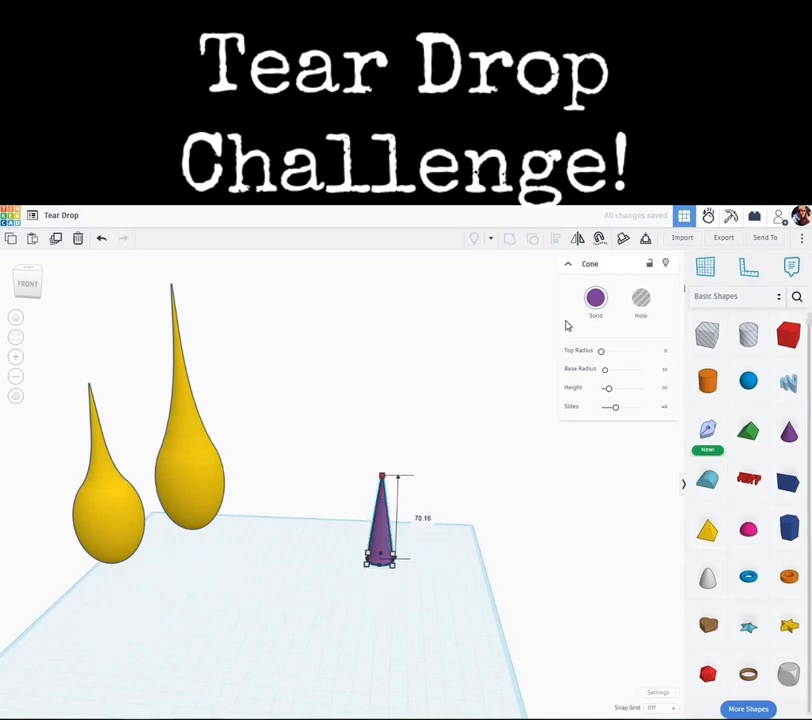
# - Color the cone yellow and raise its number of sides to the maximum
pyautogui.click(595, 297)
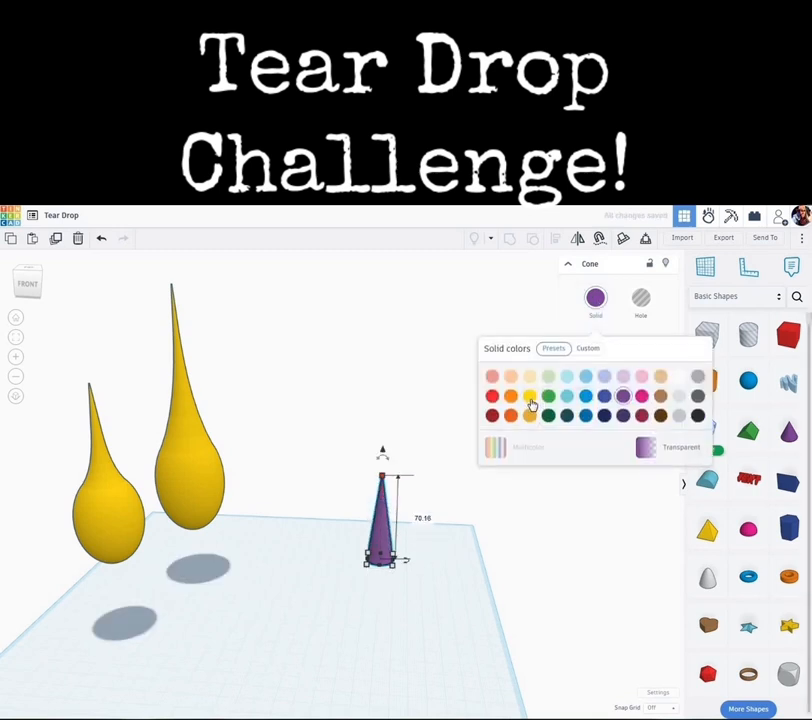
pyautogui.click(530, 396)
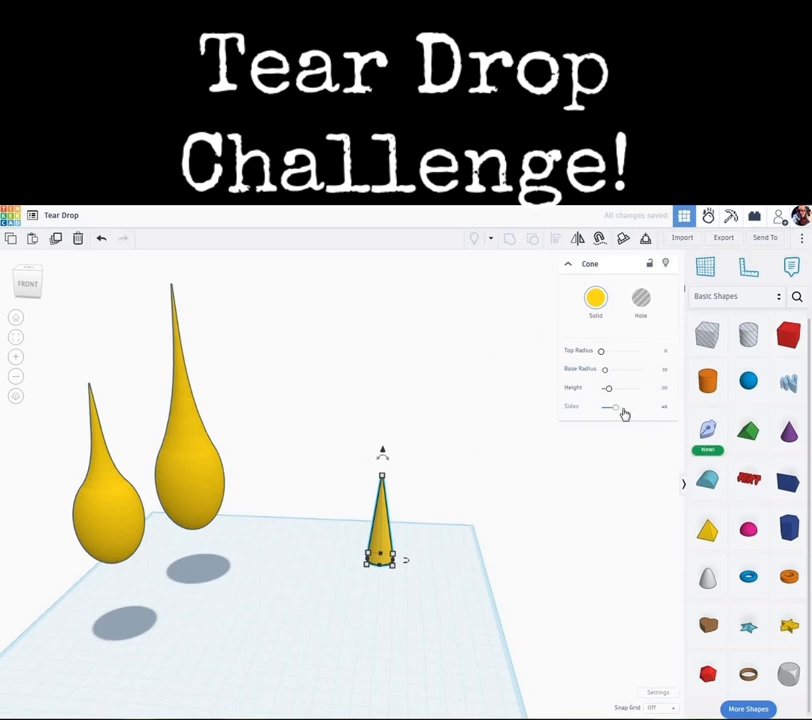
pyautogui.moveTo(622, 409); pyautogui.dragTo(656, 411)
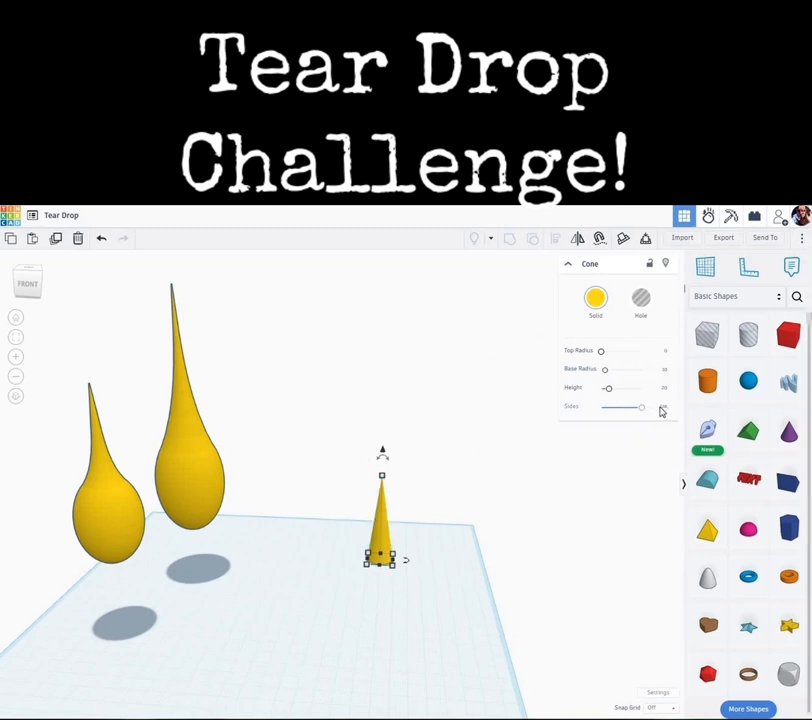
# - Raise the cone about 139 mm above the workplane and set the snap grid to Off
pyautogui.scroll(2, 396, 493)
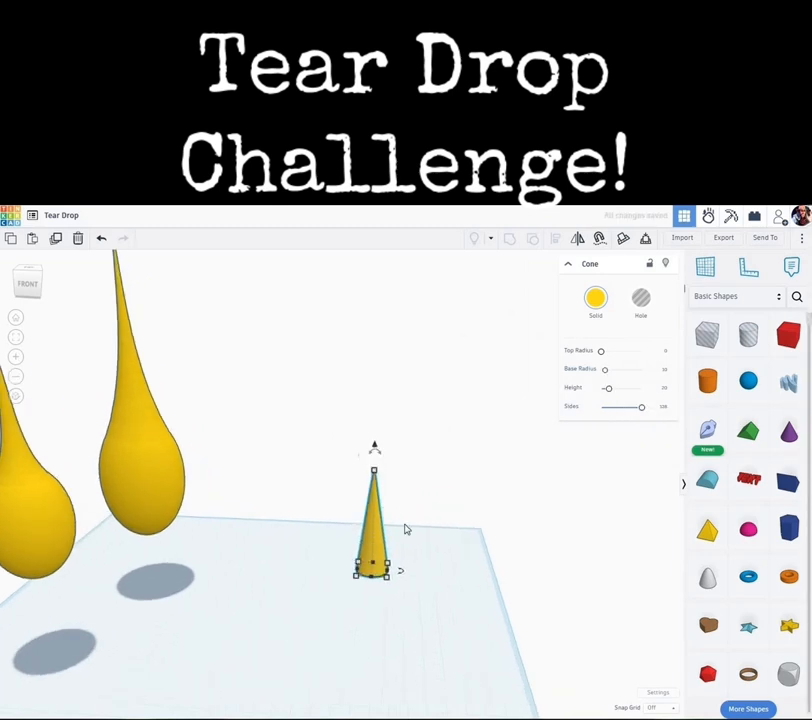
pyautogui.scroll(-2, 382, 458)
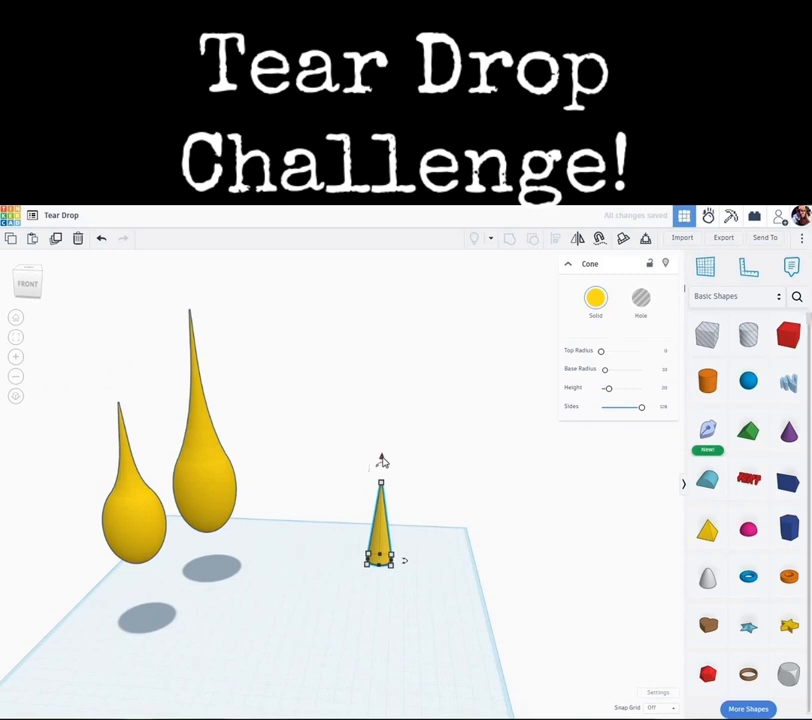
pyautogui.moveTo(403, 376); pyautogui.dragTo(404, 276)
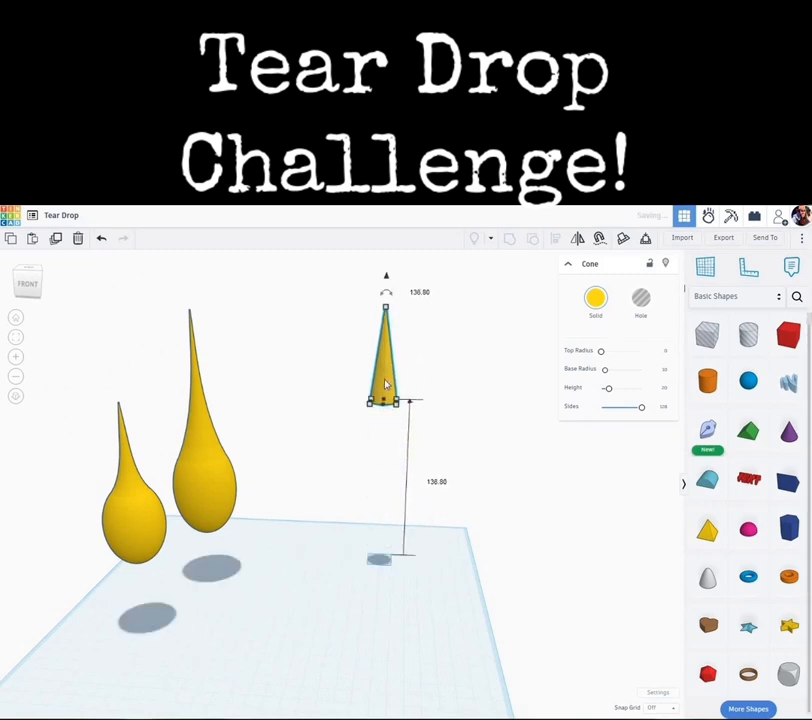
pyautogui.scroll(1, 388, 386)
pyautogui.click(674, 708)
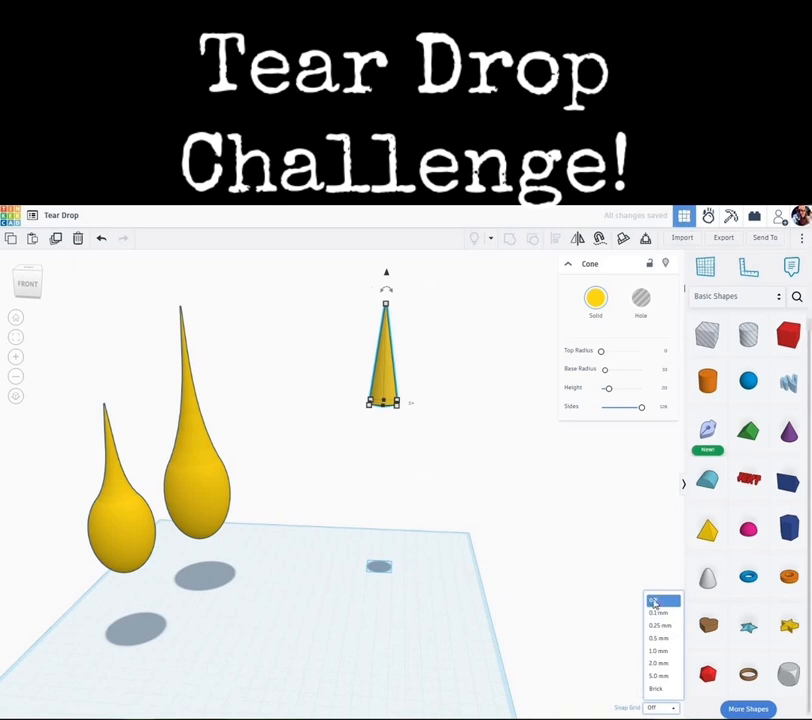
pyautogui.click(655, 601)
pyautogui.scroll(-3, 411, 413)
pyautogui.scroll(5, 391, 403)
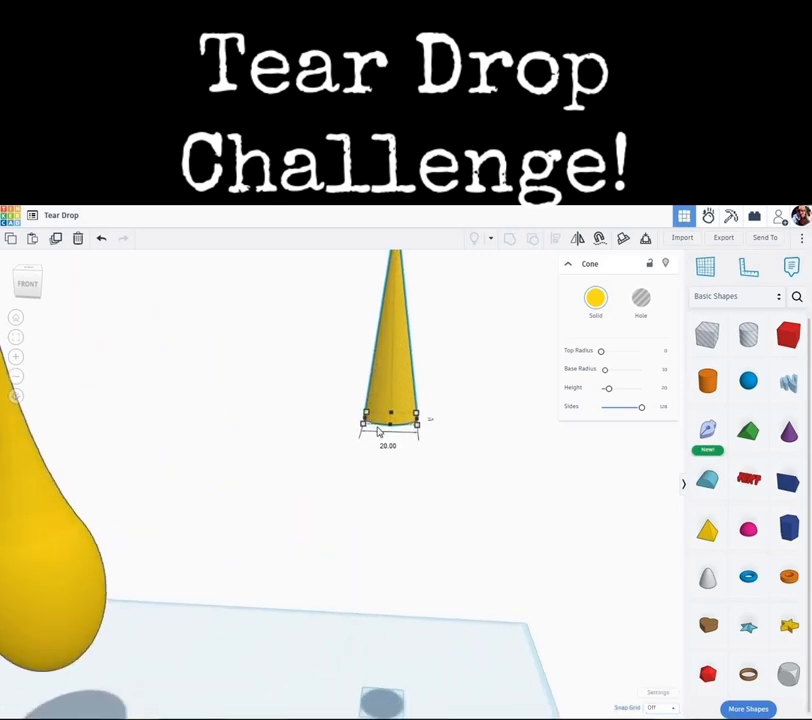
pyautogui.scroll(2, 380, 431)
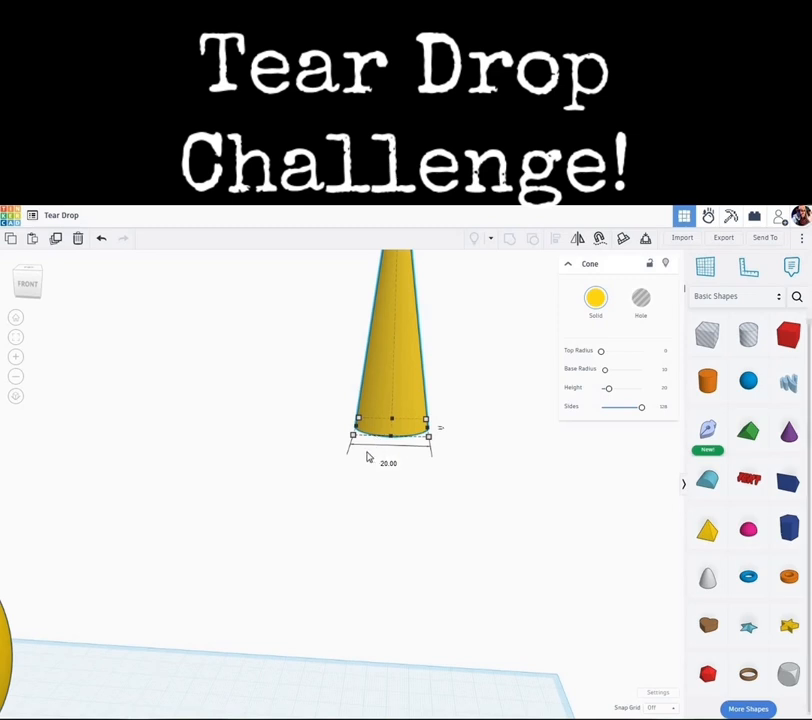
pyautogui.moveTo(370, 432); pyautogui.dragTo(392, 432)
pyautogui.scroll(2, 392, 432)
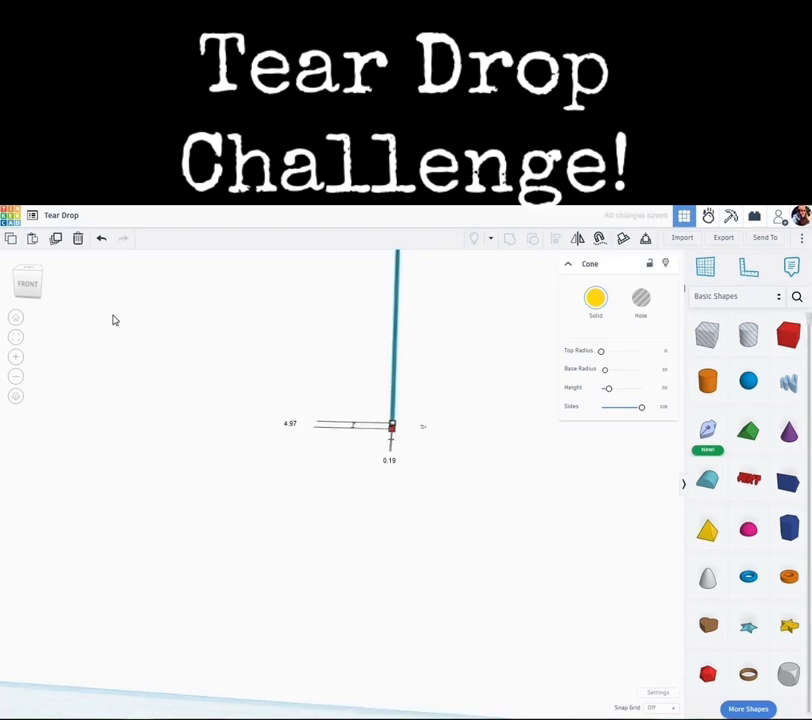
pyautogui.scroll(-2, 255, 410)
pyautogui.click(101, 238)
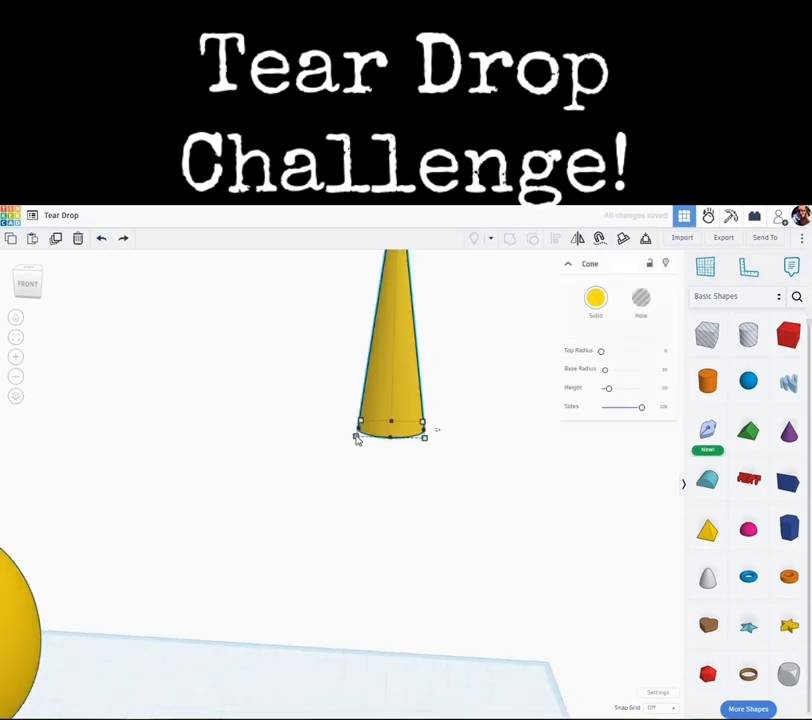
# - Scale the cone down and reshape it into a thin spike about 54 mm tall with a very narrow base
pyautogui.keyDown('shift'); pyautogui.moveTo(360, 438); pyautogui.dragTo(389, 431); pyautogui.keyUp('shift')
pyautogui.moveTo(393, 365); pyautogui.dragTo(398, 207)
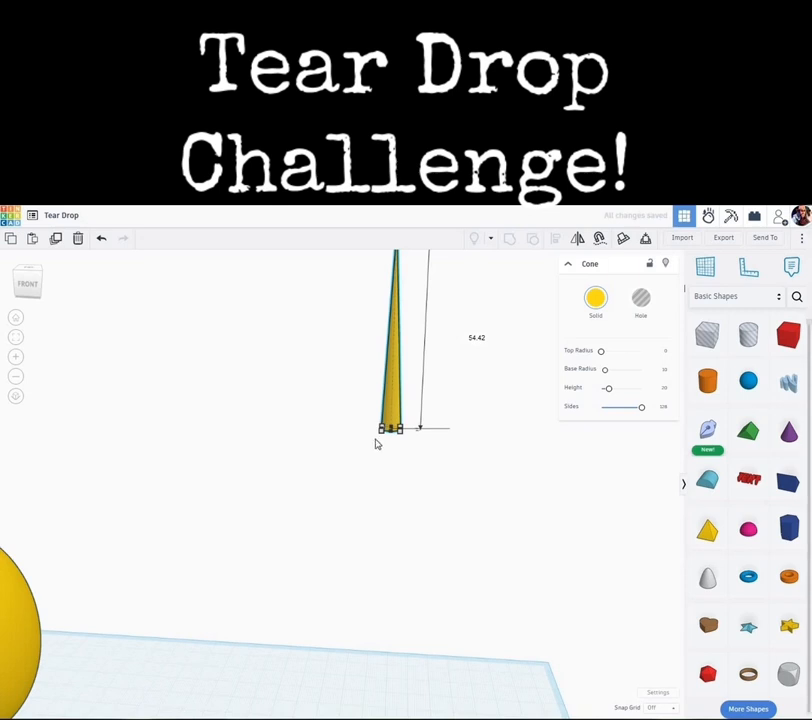
pyautogui.scroll(3, 380, 452)
pyautogui.scroll(-3, 459, 498)
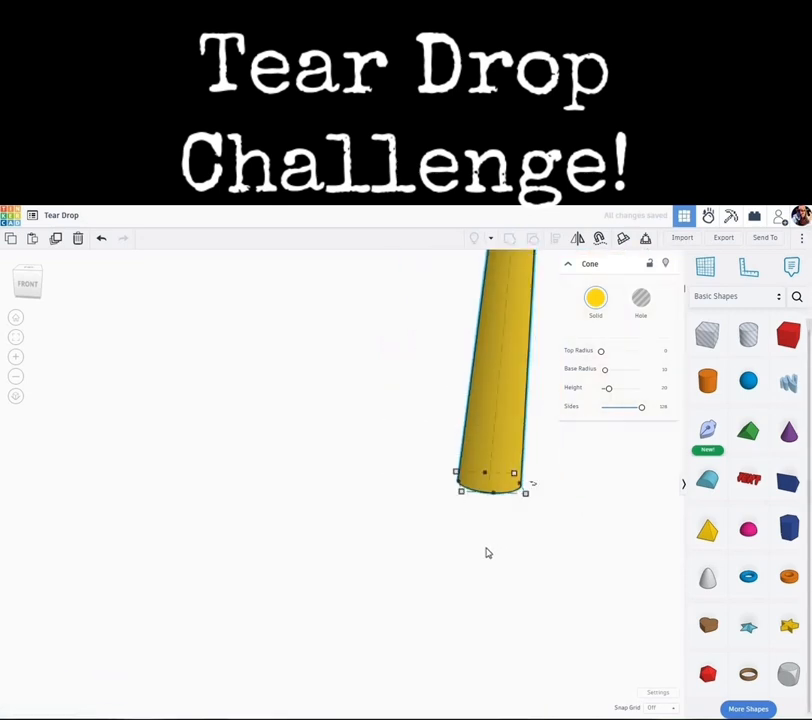
pyautogui.moveTo(446, 506)
pyautogui.moveTo(449, 506); pyautogui.dragTo(474, 486)
pyautogui.scroll(-3, 556, 508)
pyautogui.press('f')
pyautogui.scroll(-2, 420, 468)
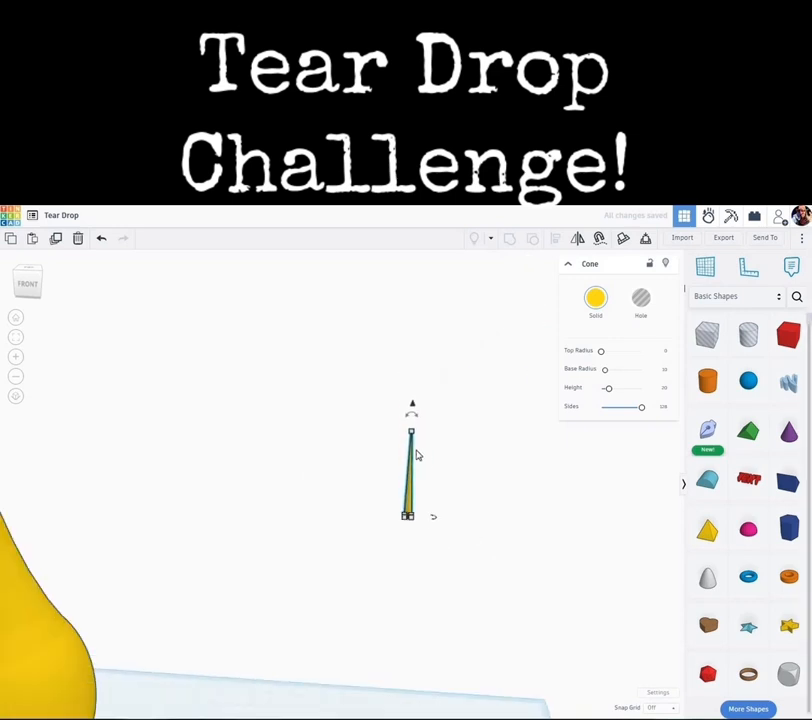
# - Raise the thin cone higher above the workplane, level with the upper part of the example teardrops
pyautogui.moveTo(413, 428); pyautogui.dragTo(424, 412)
pyautogui.scroll(-1, 489, 553)
pyautogui.scroll(-2, 488, 553)
pyautogui.moveTo(391, 566); pyautogui.dragTo(375, 578, button='middle')
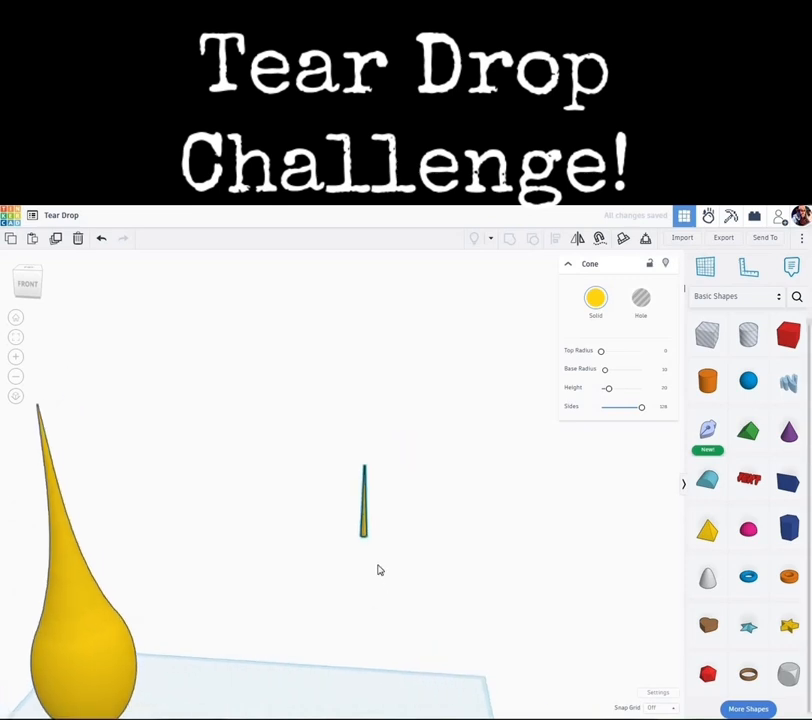
pyautogui.moveTo(389, 555); pyautogui.dragTo(380, 437, button='right')
pyautogui.moveTo(368, 406); pyautogui.dragTo(368, 335)
pyautogui.moveTo(350, 500); pyautogui.dragTo(285, 459, button='right')
pyautogui.scroll(3, 368, 458)
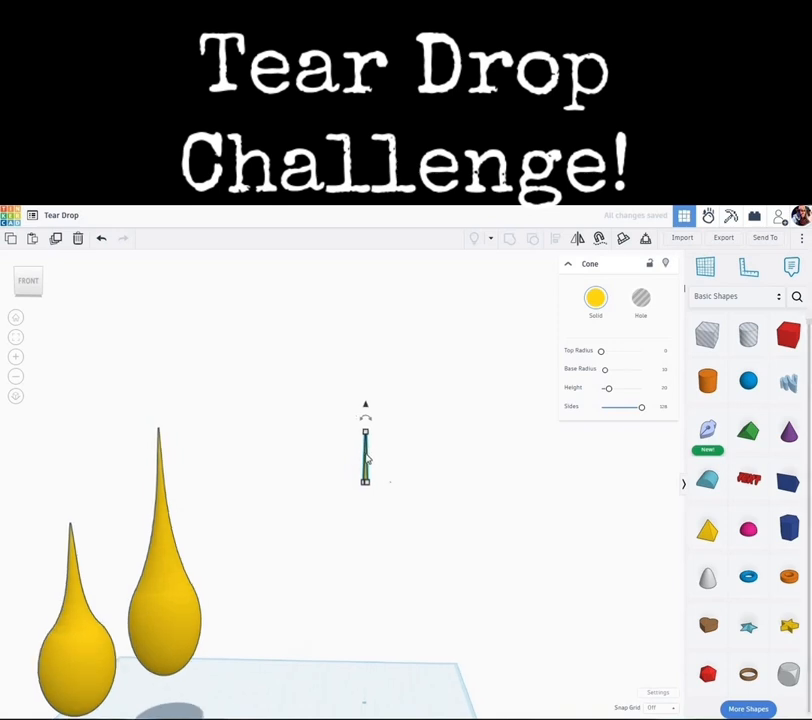
# - Duplicate the thin cone in place and lower the copy by 7.26 mm
pyautogui.click(57, 241)
pyautogui.scroll(3, 349, 416)
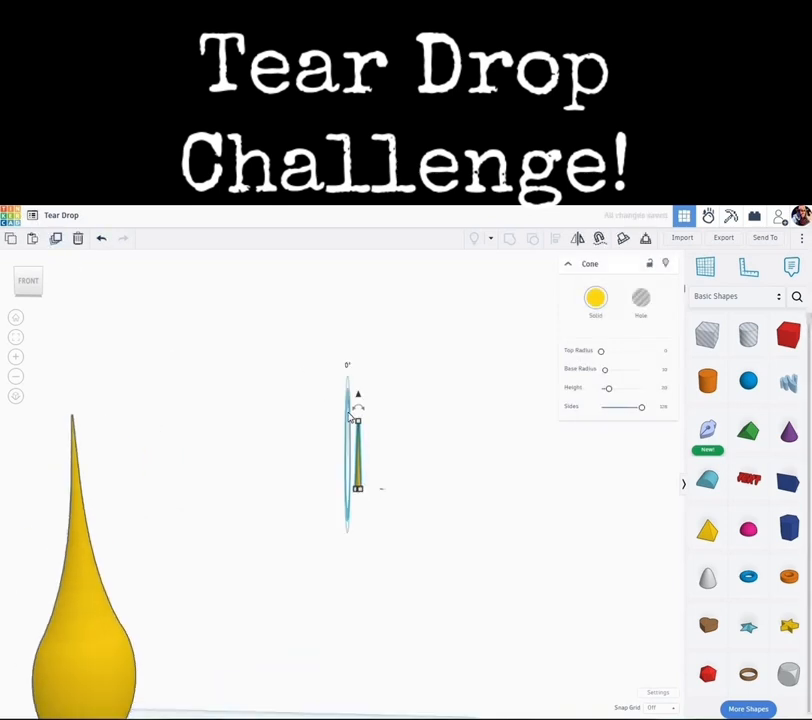
pyautogui.click(371, 476)
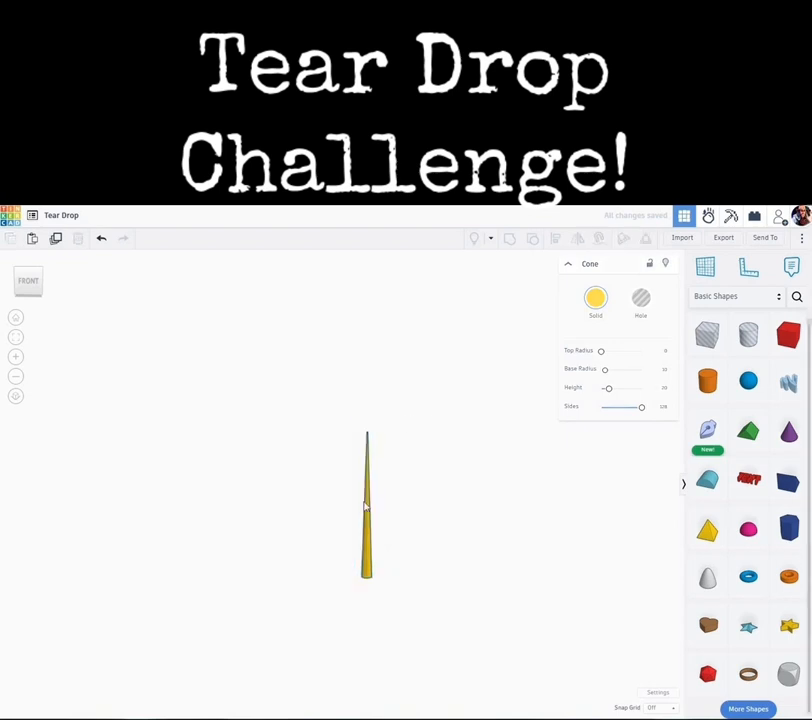
pyautogui.click(369, 571)
pyautogui.press('Delete')
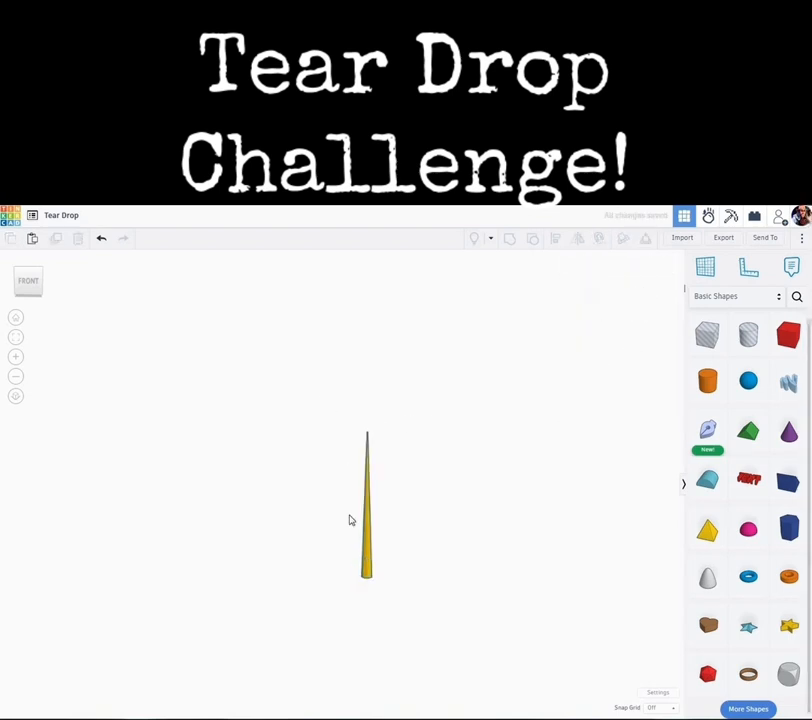
pyautogui.click(366, 553)
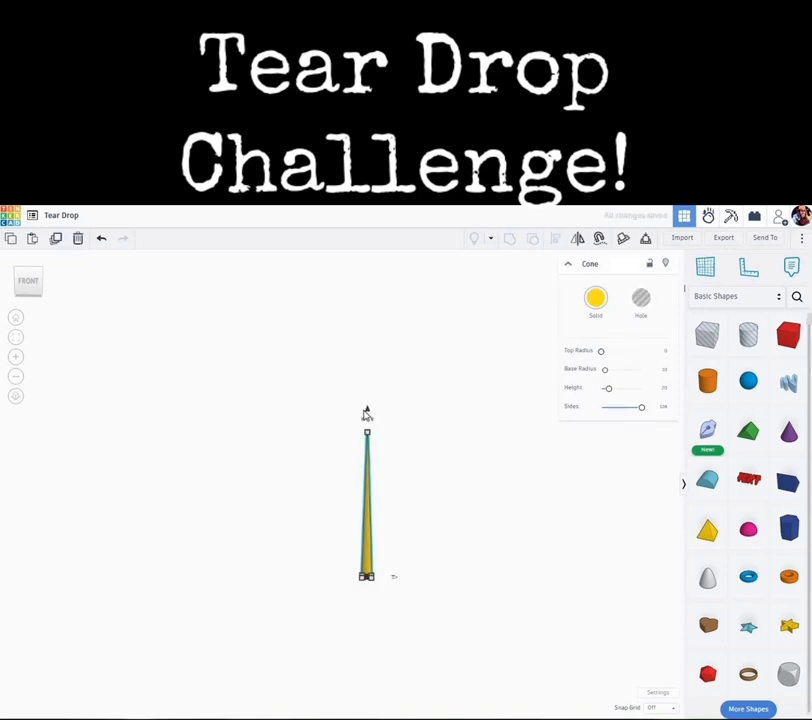
pyautogui.moveTo(368, 414); pyautogui.dragTo(364, 446)
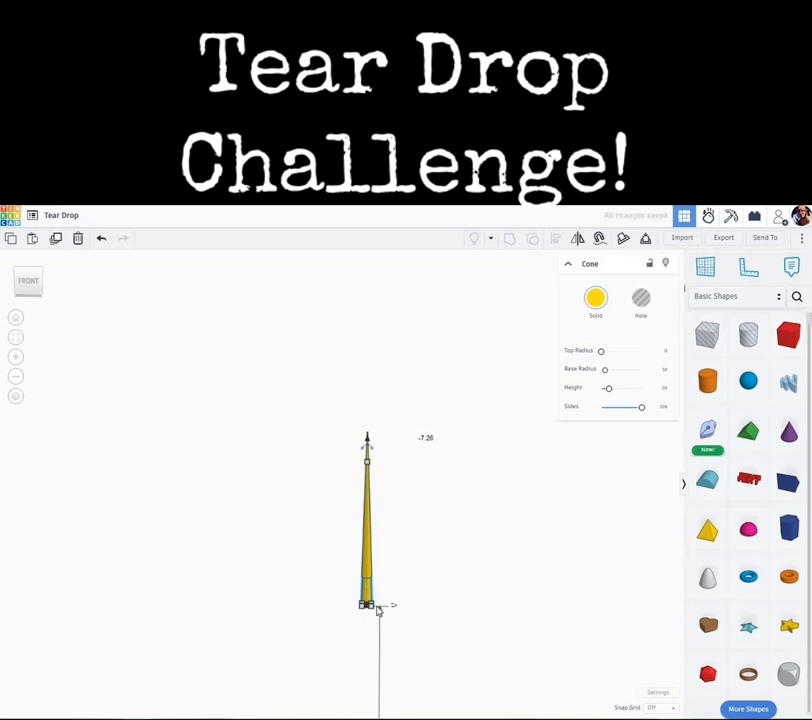
# - Widen the lowered cone's base to about 3.05 by 2.87 mm and shorten the cone to about 37.4 mm
pyautogui.scroll(2, 379, 613)
pyautogui.scroll(2, 365, 590)
pyautogui.scroll(2, 363, 604)
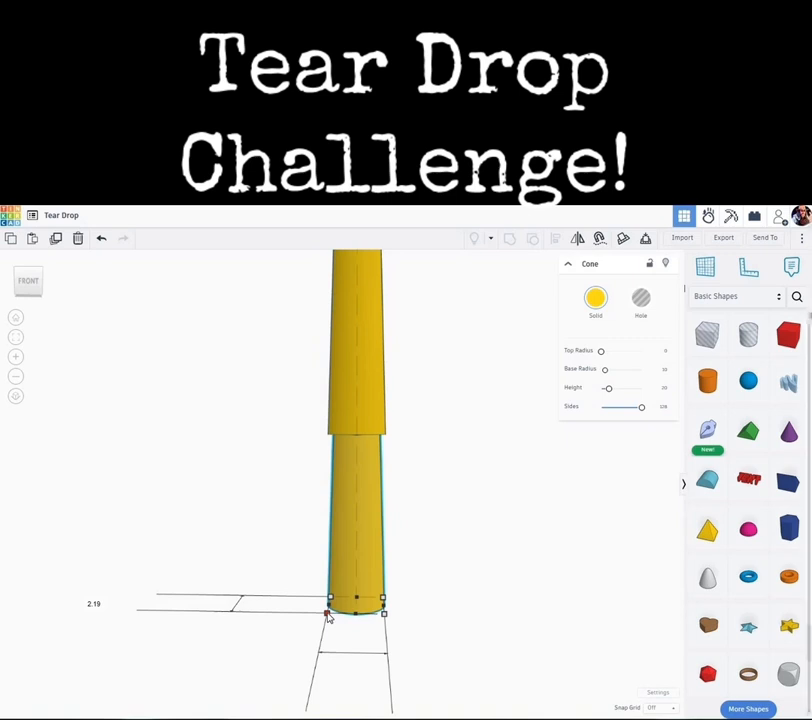
pyautogui.moveTo(329, 618)
pyautogui.mouseDown()
pyautogui.moveTo(308, 621)
pyautogui.moveTo(329, 621)
pyautogui.moveTo(331, 613)
pyautogui.mouseUp()
pyautogui.scroll(-4, 430, 525)
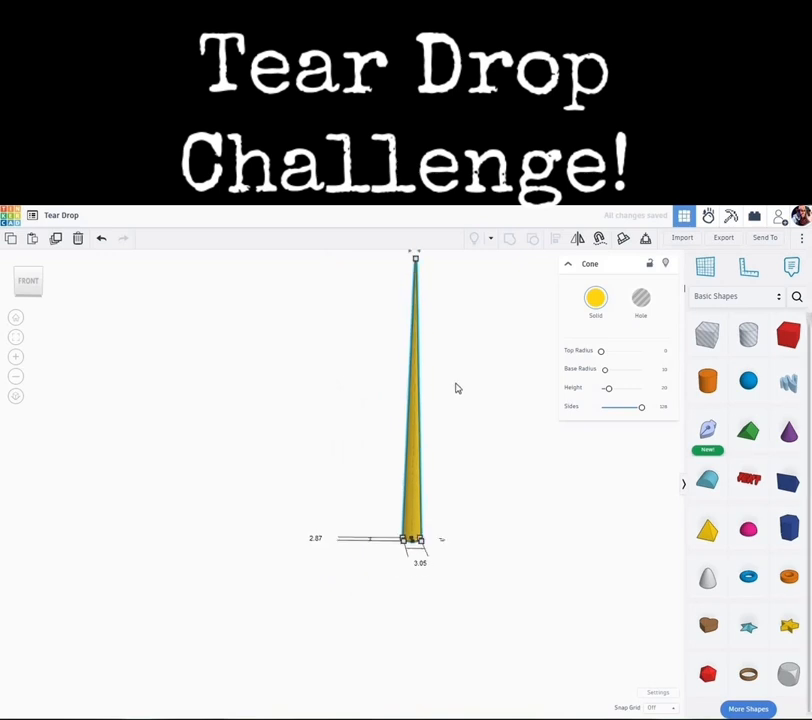
pyautogui.moveTo(417, 263); pyautogui.dragTo(413, 325)
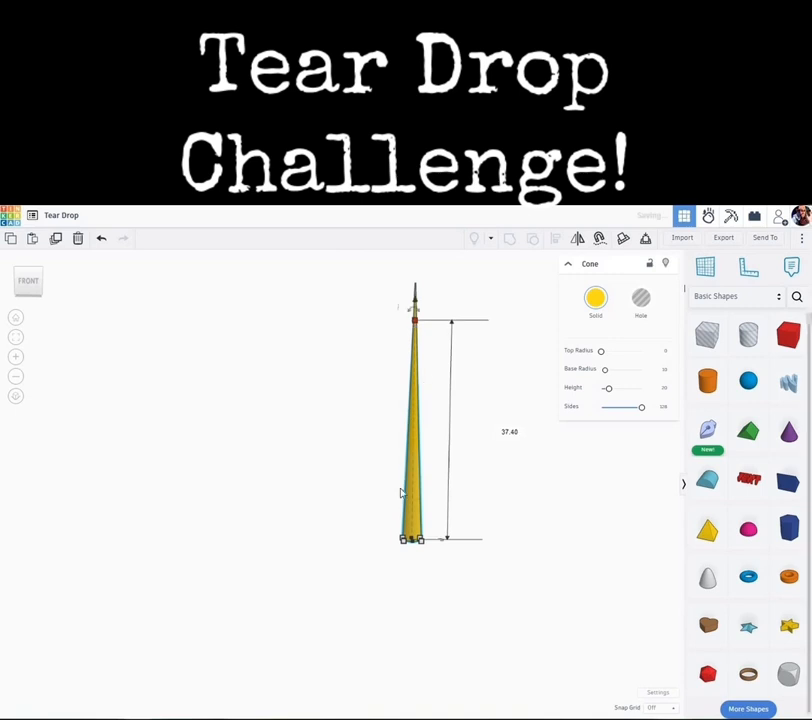
pyautogui.scroll(3, 409, 553)
pyautogui.scroll(-5, 410, 553)
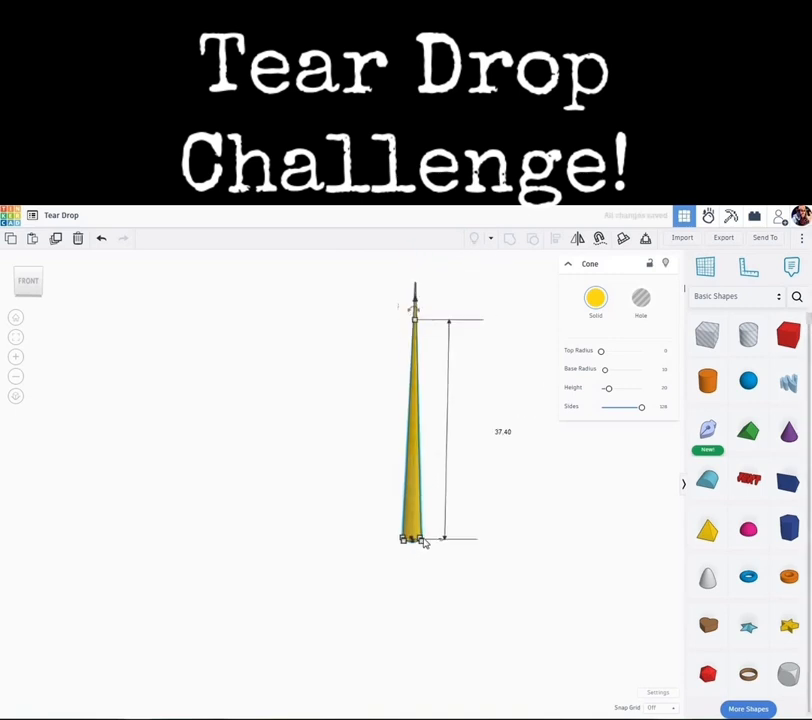
pyautogui.scroll(-3, 432, 560)
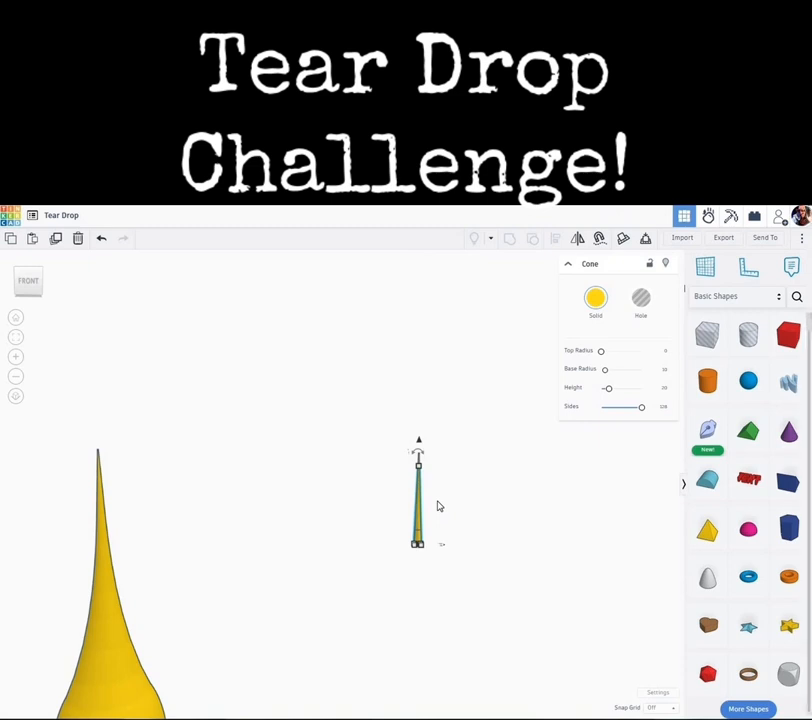
# - Repeatedly duplicate the lowered cone with its move and resize to build a smoothly flaring stack for the teardrop's neck
pyautogui.hotkey('ctrl', 'd')
pyautogui.hotkey('ctrl', 'd')
pyautogui.hotkey('ctrl', 'd')
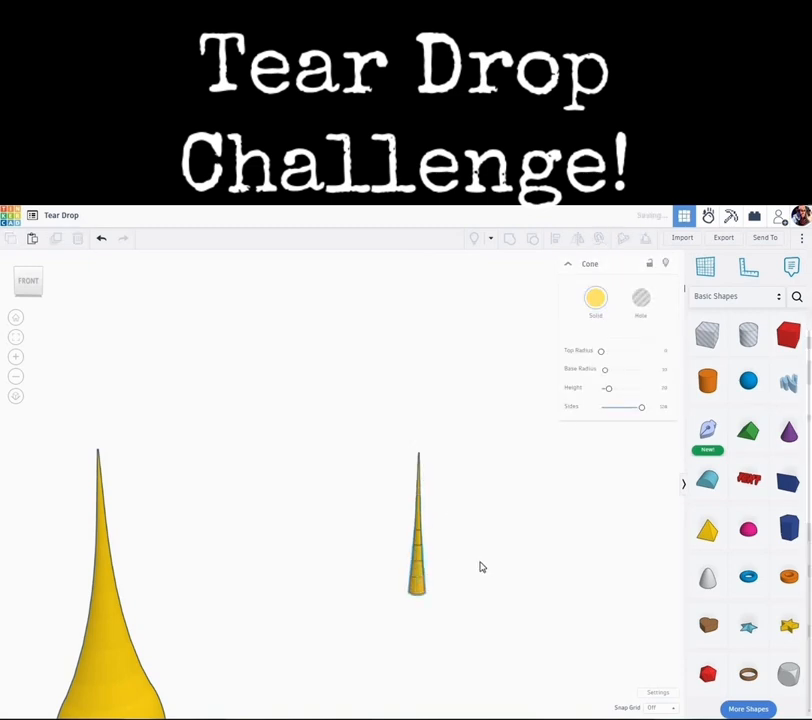
pyautogui.scroll(-2, 479, 565)
pyautogui.moveTo(429, 522); pyautogui.dragTo(401, 464, button='middle')
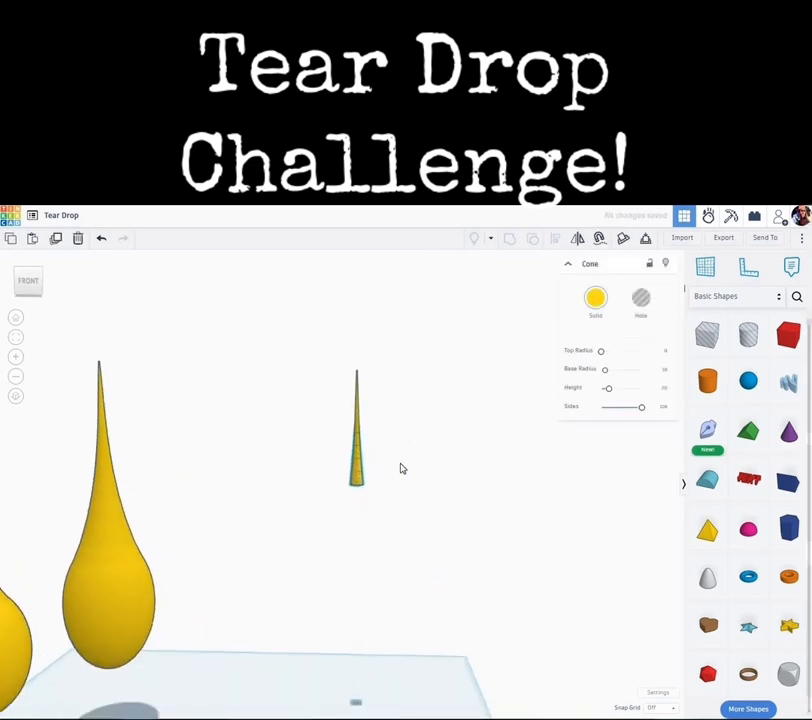
pyautogui.hotkey('ctrl', 'd')
pyautogui.hotkey('ctrl', 'd')
pyautogui.hotkey('ctrl', 'd')
pyautogui.hotkey('ctrl', 'd')
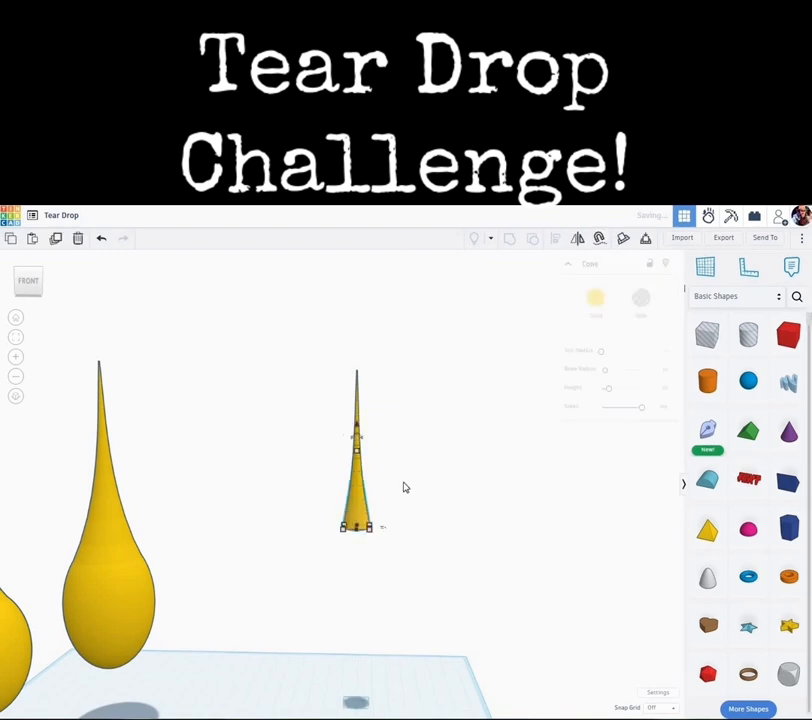
pyautogui.hotkey('ctrl', 'd')
pyautogui.hotkey('ctrl', 'd')
pyautogui.hotkey('ctrl', 'd')
pyautogui.hotkey('ctrl', 'd')
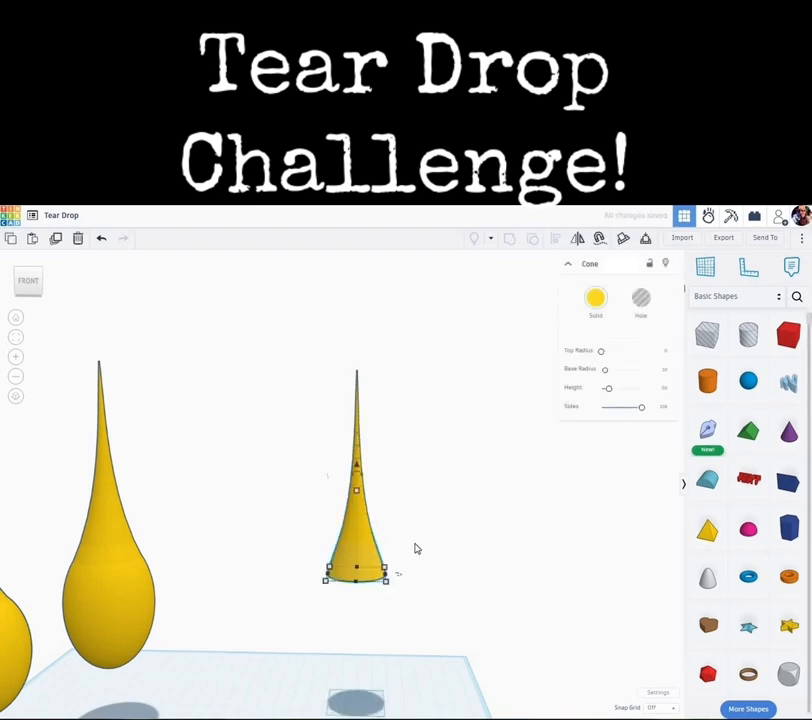
# - Select all the stacked cones and raise them together to about 91.36 mm above the workplane
pyautogui.scroll(-2, 435, 573)
pyautogui.moveTo(435, 573); pyautogui.dragTo(417, 451, button='middle')
pyautogui.moveTo(379, 404); pyautogui.dragTo(289, 317, button='right')
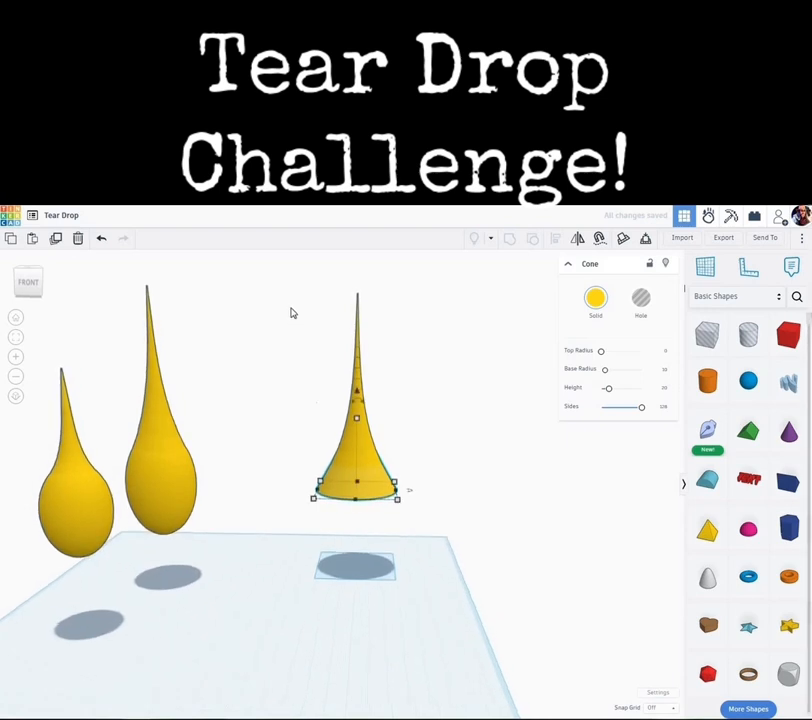
pyautogui.moveTo(419, 515); pyautogui.dragTo(417, 513)
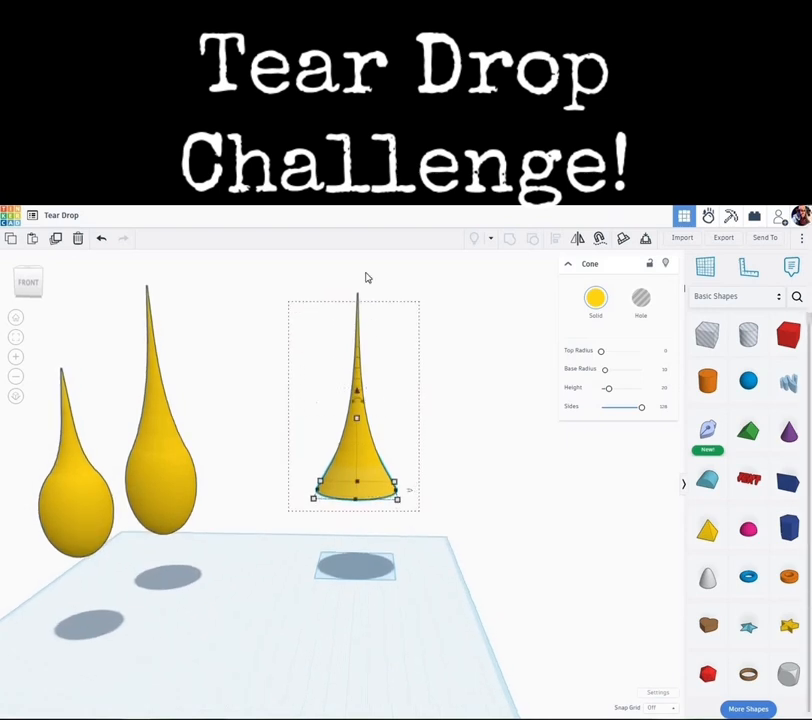
pyautogui.moveTo(359, 261); pyautogui.dragTo(352, 223)
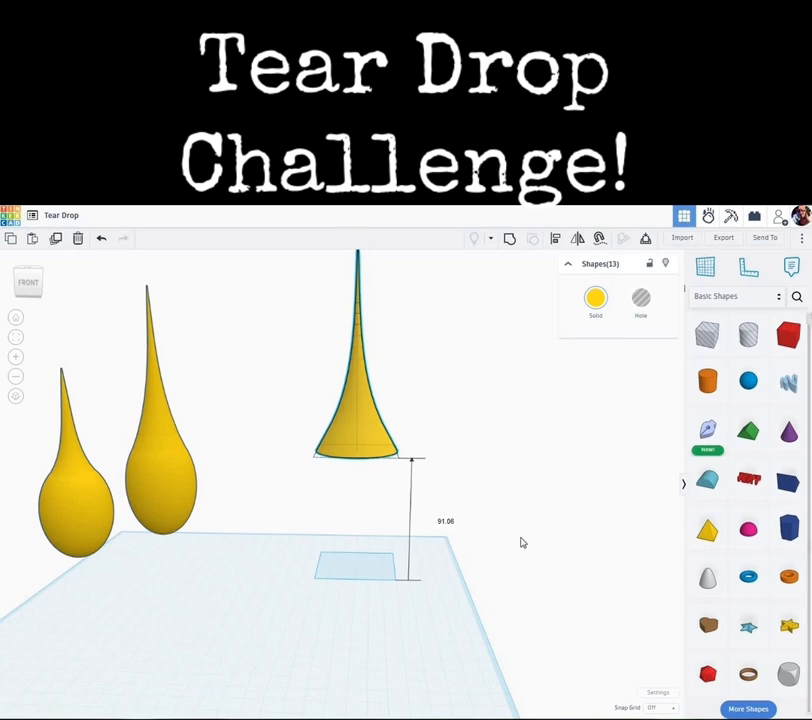
# - Add a yellow sphere beneath the cone stack and enlarge it into an upright ellipsoid about 51.36 mm wide and deep
pyautogui.click(749, 382)
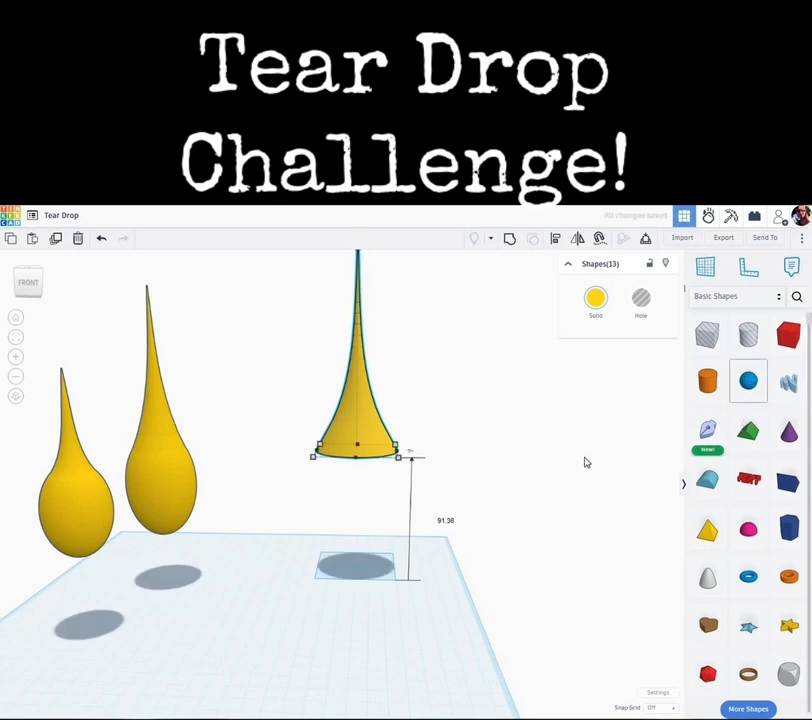
pyautogui.click(368, 560)
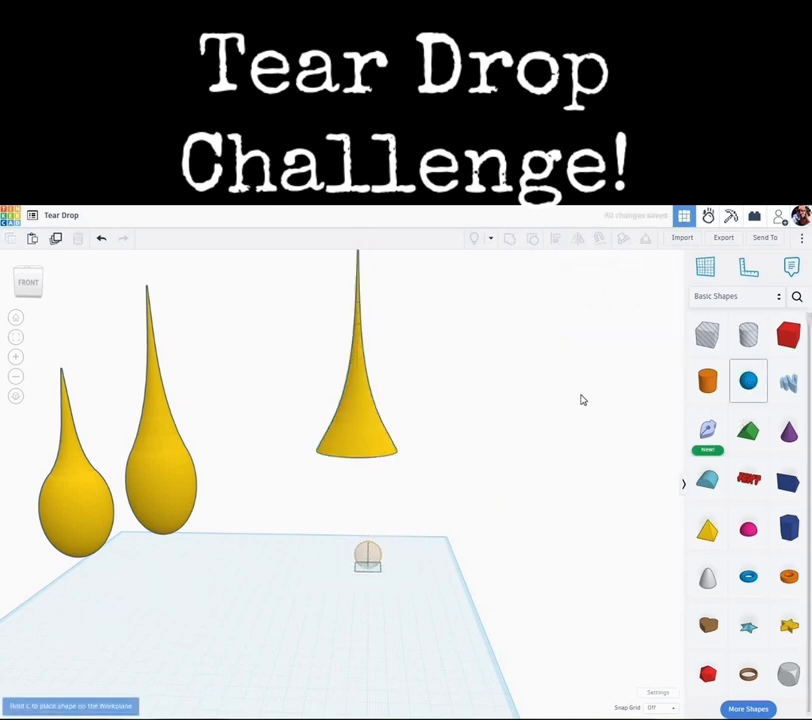
pyautogui.click(595, 299)
pyautogui.click(529, 395)
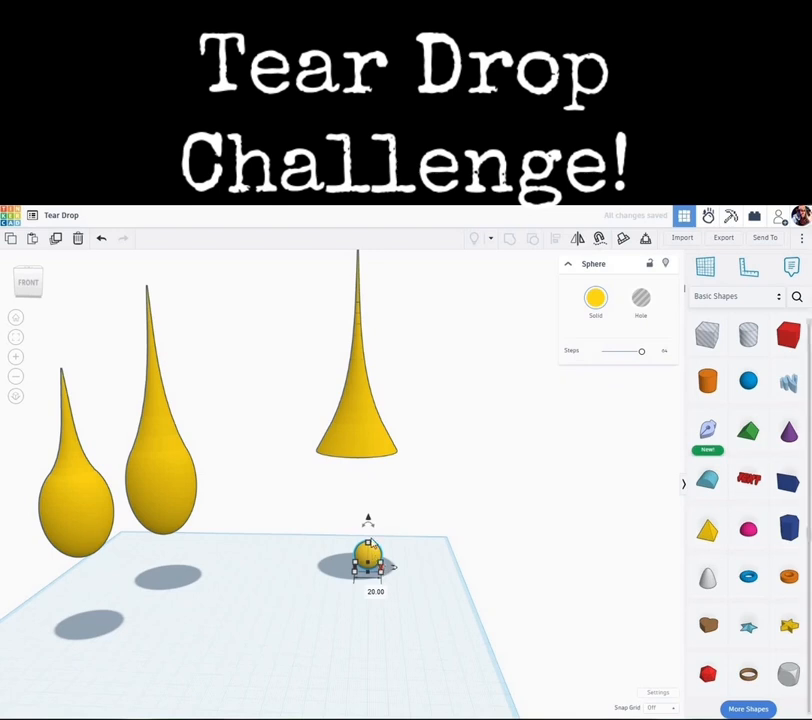
pyautogui.moveTo(368, 541)
pyautogui.mouseDown()
pyautogui.moveTo(372, 526)
pyautogui.moveTo(374, 535)
pyautogui.mouseUp()
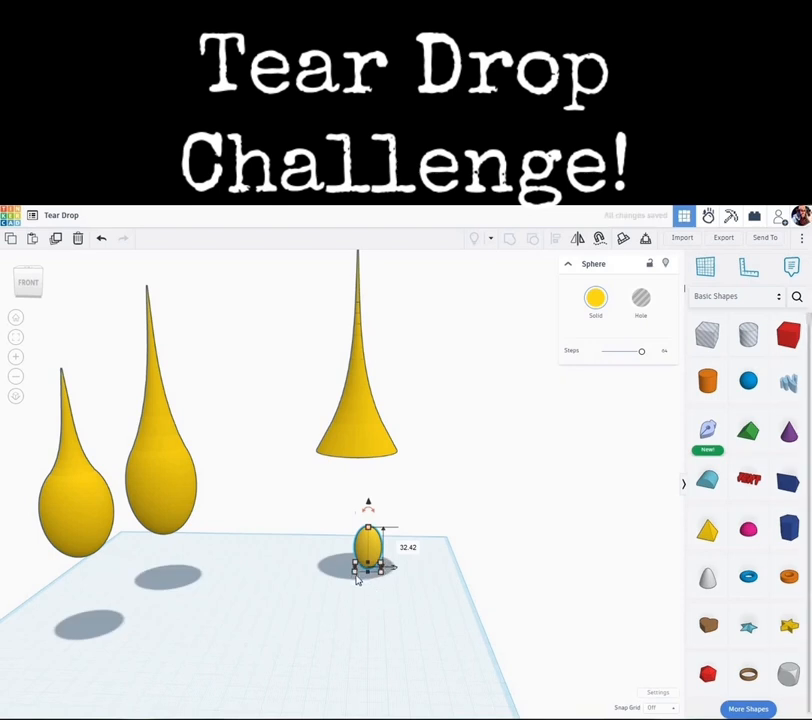
pyautogui.moveTo(354, 578)
pyautogui.keyDown('shift'); pyautogui.mouseDown()
pyautogui.moveTo(330, 584)
pyautogui.moveTo(350, 585)
pyautogui.mouseUp(); pyautogui.keyUp('shift')
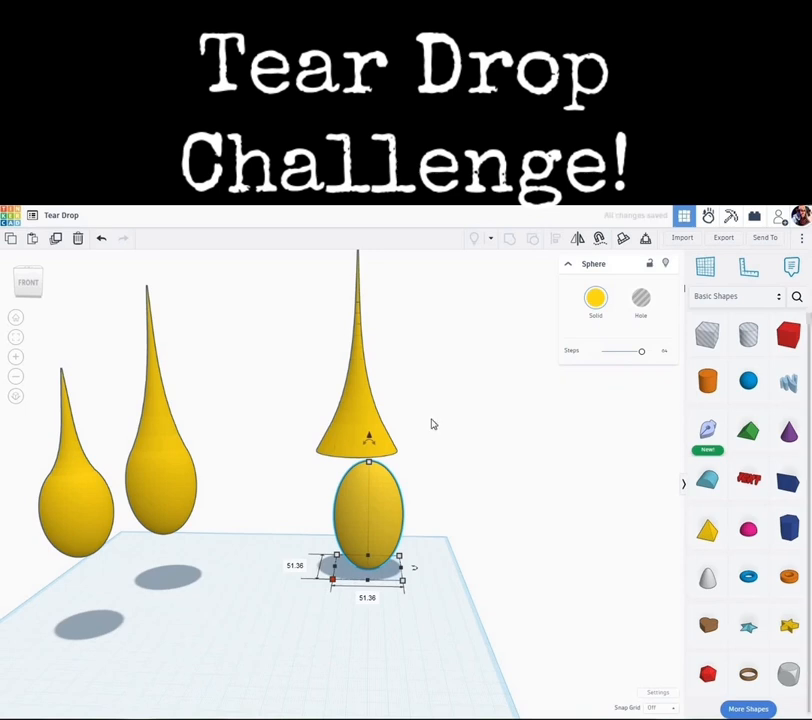
# - Align the sphere and the cone stack on their centres in both horizontal directions
pyautogui.moveTo(468, 465); pyautogui.dragTo(458, 482, button='right')
pyautogui.keyDown('shift'); pyautogui.click(362, 400); pyautogui.keyUp('shift')
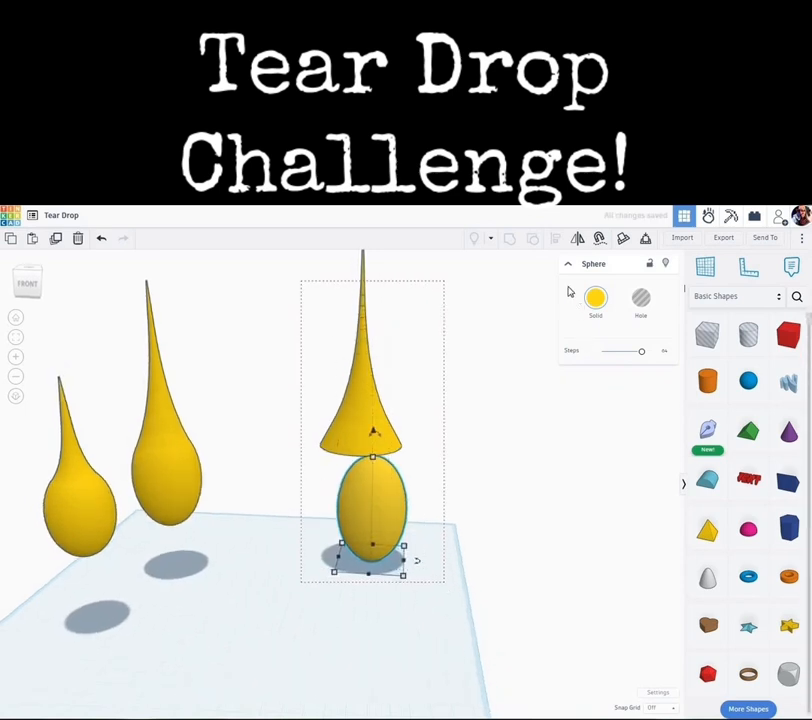
pyautogui.click(556, 241)
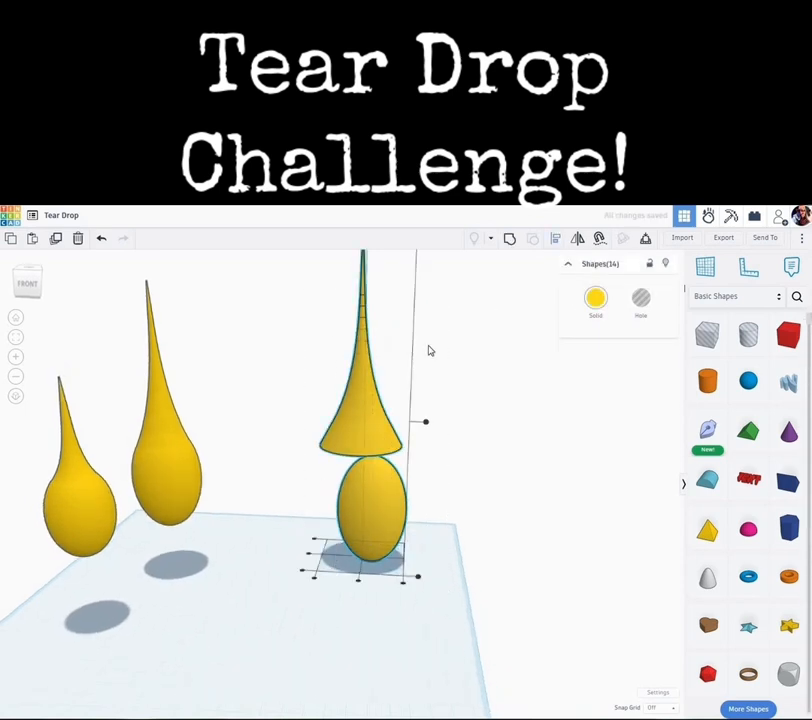
pyautogui.click(360, 584)
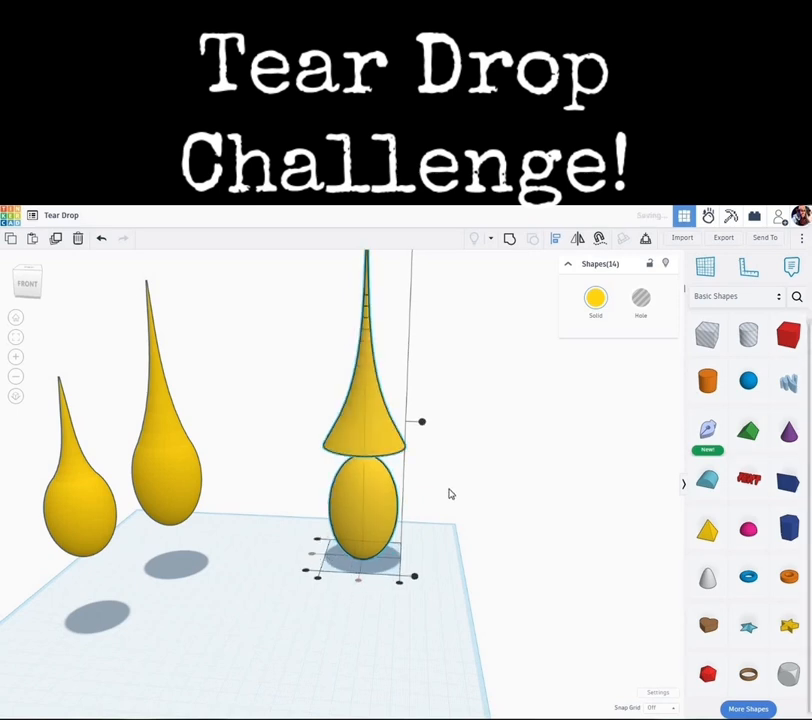
# - Raise the sphere so its upper half sits inside the flared base of the cone stack
pyautogui.click(375, 490)
pyautogui.click(378, 462)
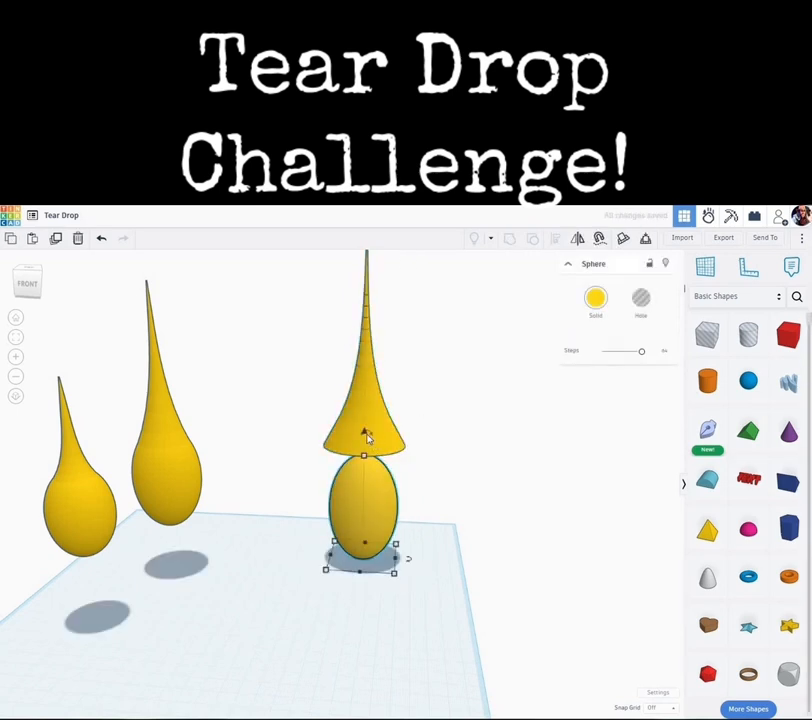
pyautogui.moveTo(366, 427); pyautogui.dragTo(366, 377)
pyautogui.moveTo(430, 446); pyautogui.dragTo(422, 443, button='right')
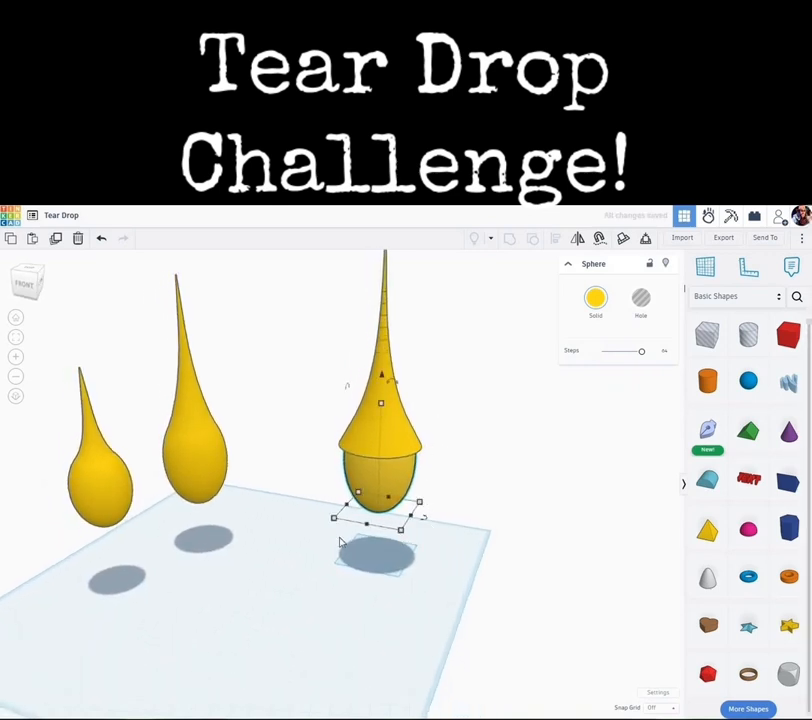
# - Enlarge the sphere to about 65.05 mm wide and deep and set it about 17.83 mm above the workplane
pyautogui.moveTo(335, 527)
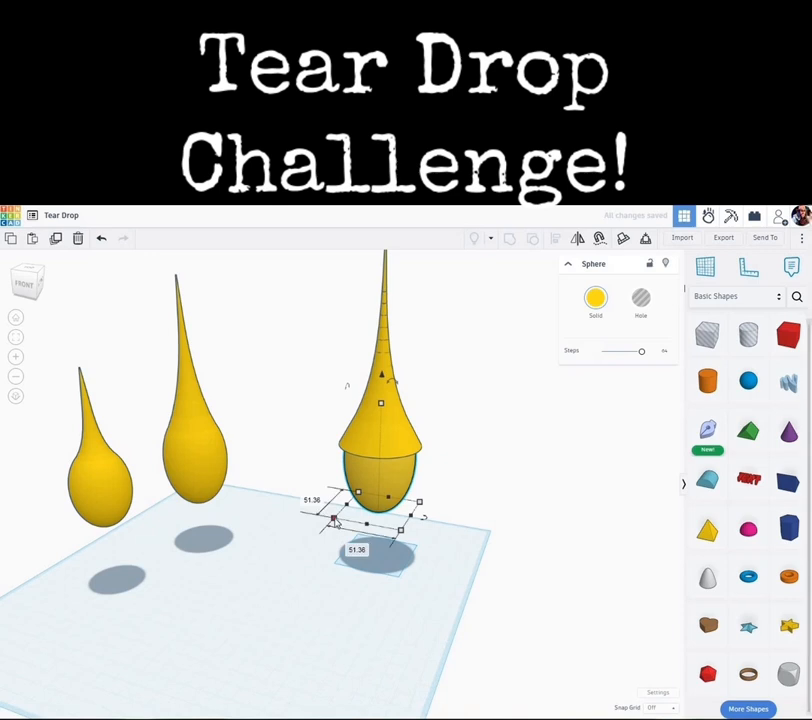
pyautogui.moveTo(340, 527)
pyautogui.mouseDown()
pyautogui.moveTo(355, 505)
pyautogui.moveTo(344, 524)
pyautogui.moveTo(327, 520)
pyautogui.mouseUp()
pyautogui.moveTo(381, 388)
pyautogui.mouseDown()
pyautogui.moveTo(386, 363)
pyautogui.moveTo(381, 383)
pyautogui.mouseUp()
pyautogui.moveTo(343, 552); pyautogui.dragTo(325, 541)
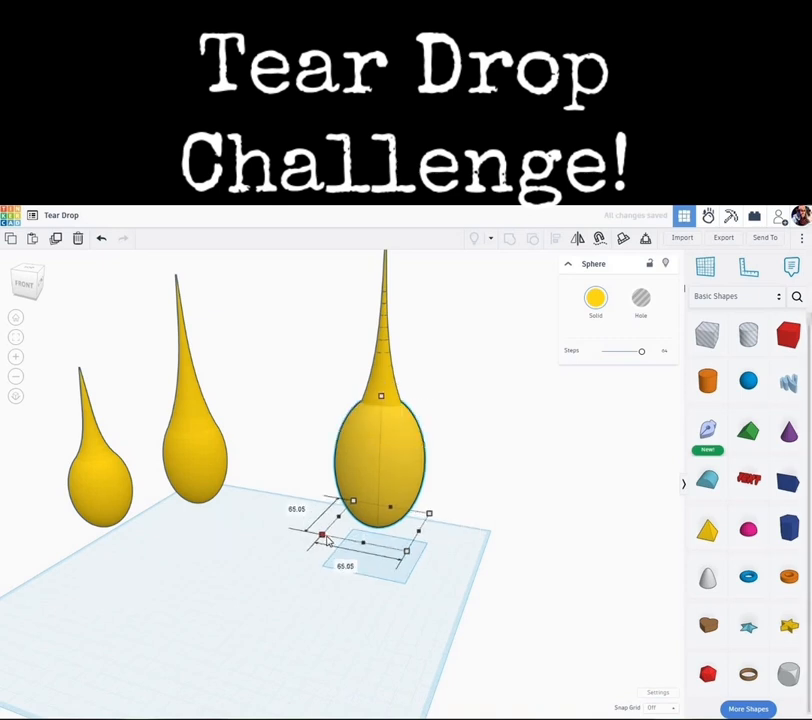
pyautogui.moveTo(382, 376); pyautogui.dragTo(382, 384)
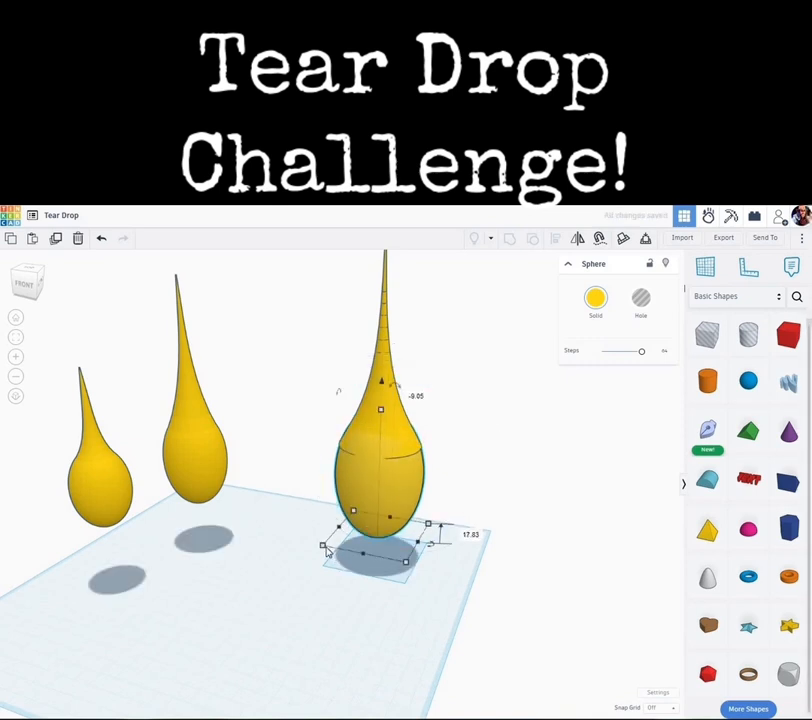
# - Fine-tune the sphere's width and realign it with the centre of the neck cones
pyautogui.moveTo(325, 550)
pyautogui.mouseDown()
pyautogui.moveTo(316, 550)
pyautogui.moveTo(326, 550)
pyautogui.mouseUp()
pyautogui.moveTo(307, 336); pyautogui.dragTo(451, 562)
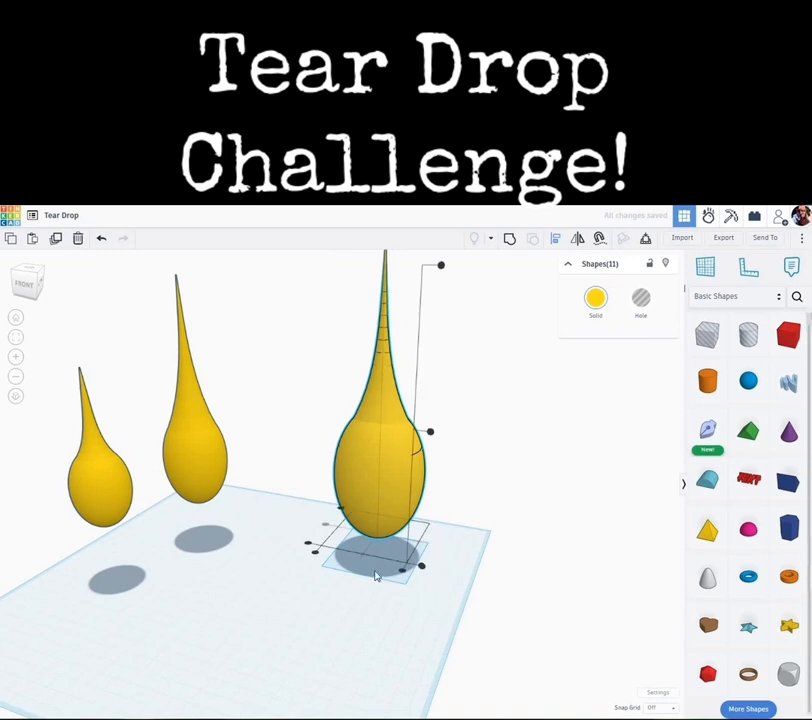
pyautogui.click(466, 525)
# - Scale the sphere to about 65.14 mm wide and deep and raise it to about 24.87 mm above the workplane
pyautogui.moveTo(422, 527)
pyautogui.mouseDown(button='right')
pyautogui.moveTo(430, 511)
pyautogui.moveTo(409, 521)
pyautogui.mouseUp(button='right')
pyautogui.click(409, 521)
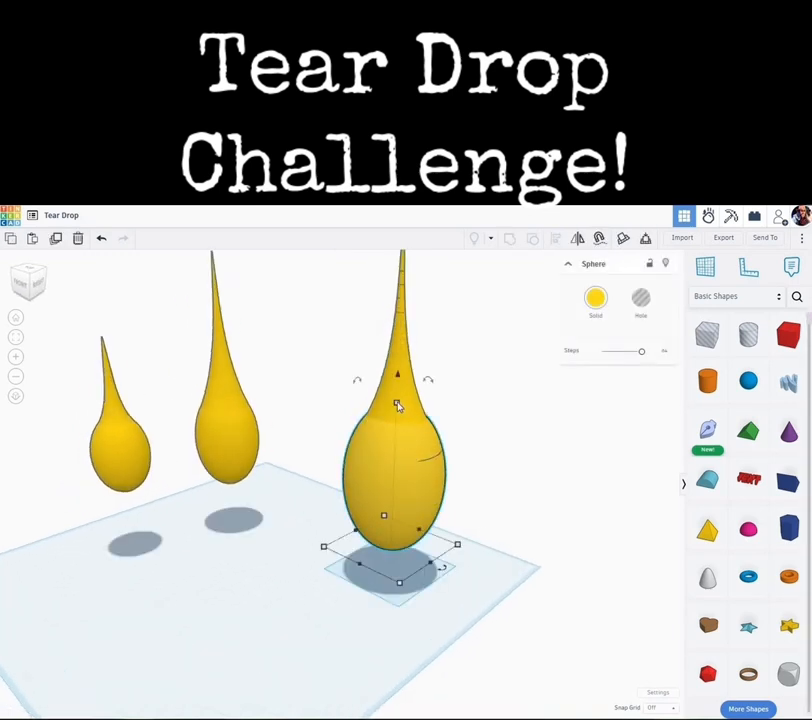
pyautogui.moveTo(396, 406); pyautogui.dragTo(406, 376)
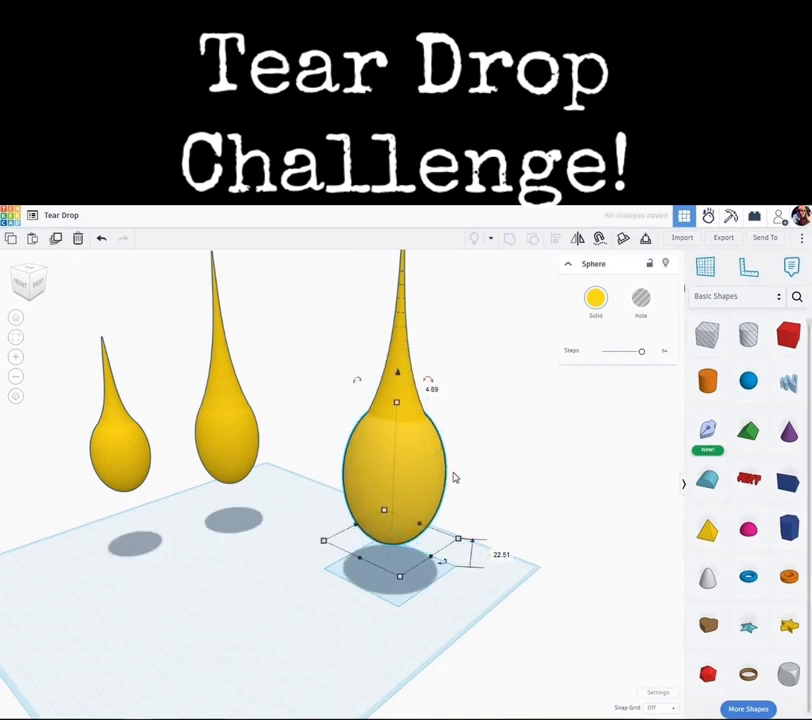
pyautogui.moveTo(324, 541)
pyautogui.mouseDown()
pyautogui.moveTo(333, 548)
pyautogui.moveTo(326, 542)
pyautogui.mouseUp()
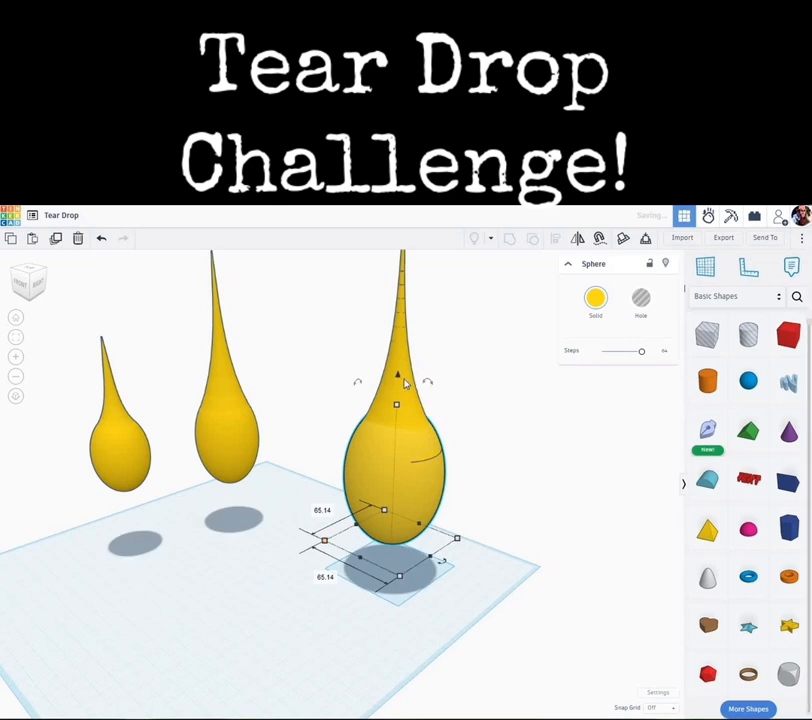
pyautogui.moveTo(398, 380); pyautogui.dragTo(398, 370)
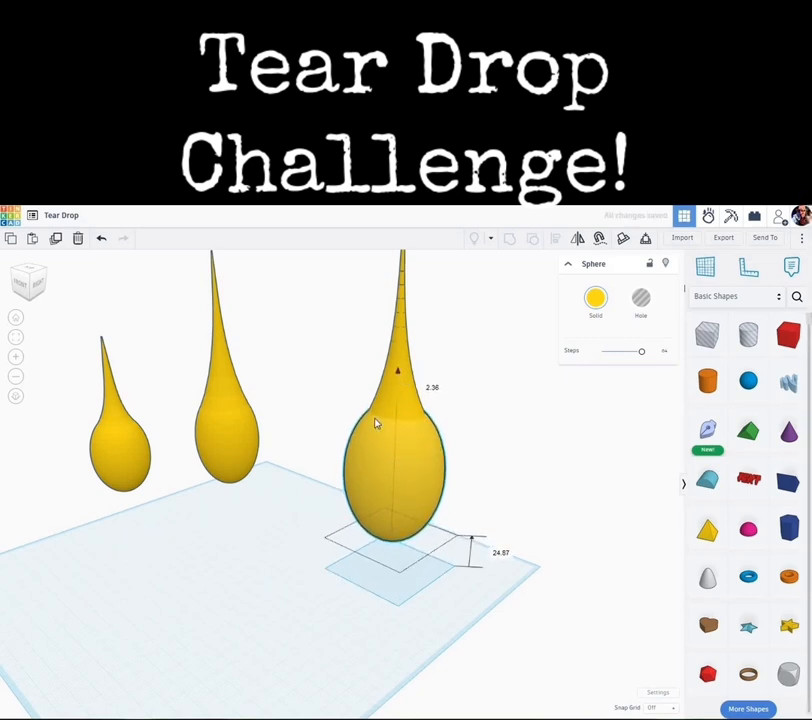
# - Raise the sphere by about 7.89 mm to about 33.05 mm above the workplane
pyautogui.click(317, 459)
pyautogui.moveTo(384, 457); pyautogui.dragTo(391, 506, button='right')
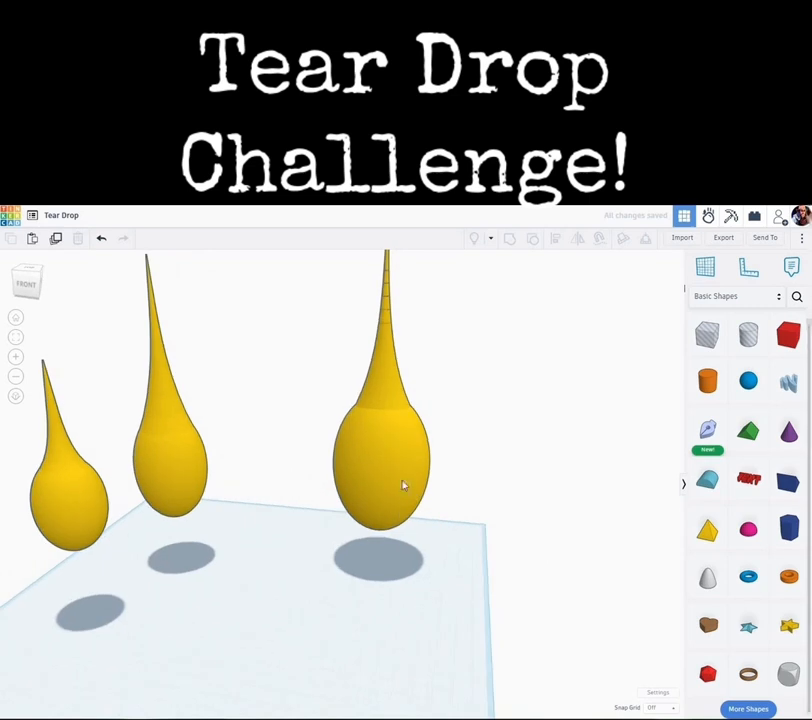
pyautogui.click(388, 393)
pyautogui.moveTo(383, 397)
pyautogui.mouseDown()
pyautogui.moveTo(382, 407)
pyautogui.moveTo(387, 374)
pyautogui.mouseUp()
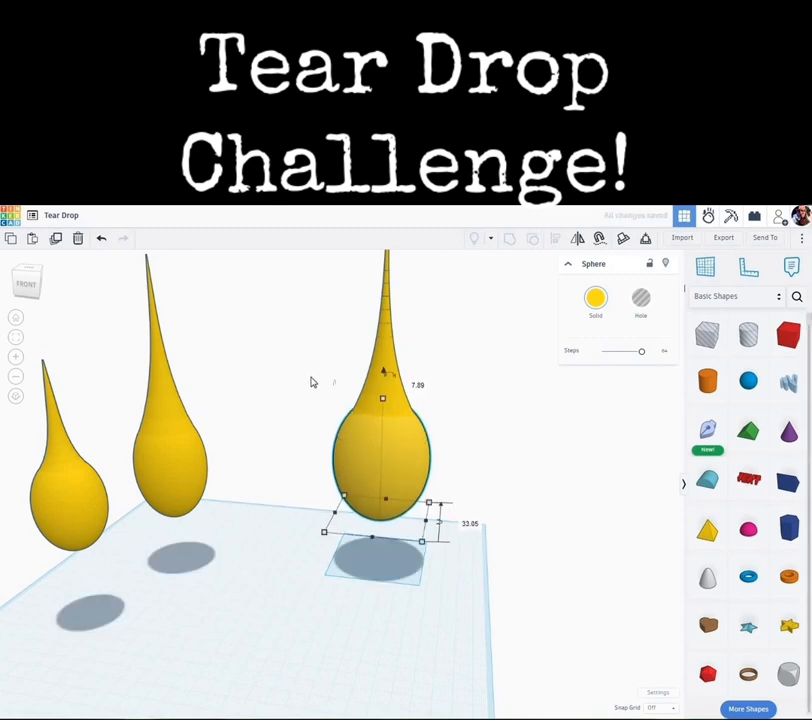
# - Scale the sphere to about 62.90 mm wide and deep and raise it further into the neck
pyautogui.click(314, 377)
pyautogui.moveTo(440, 482); pyautogui.dragTo(339, 527, button='right')
pyautogui.click(354, 499)
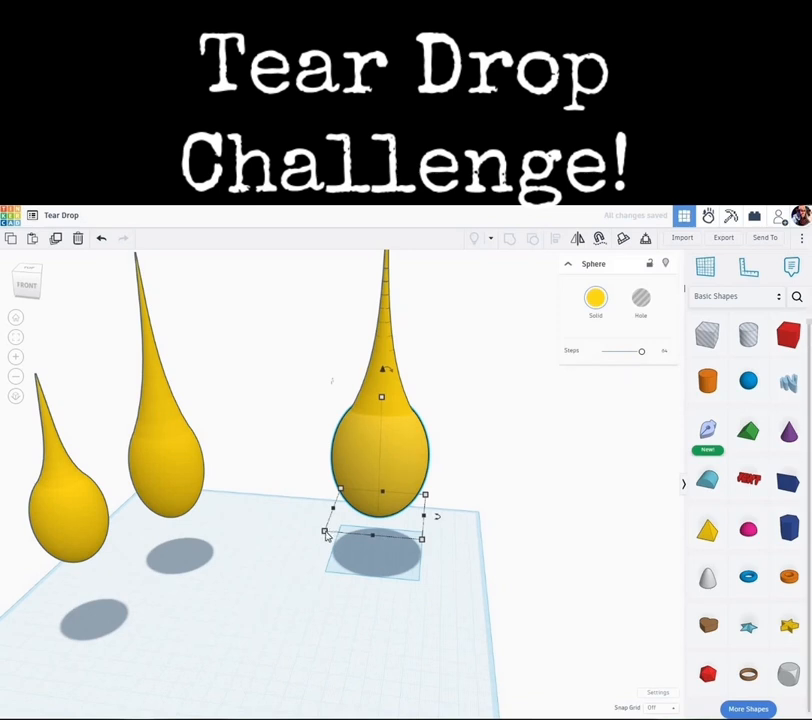
pyautogui.moveTo(326, 532); pyautogui.dragTo(326, 530)
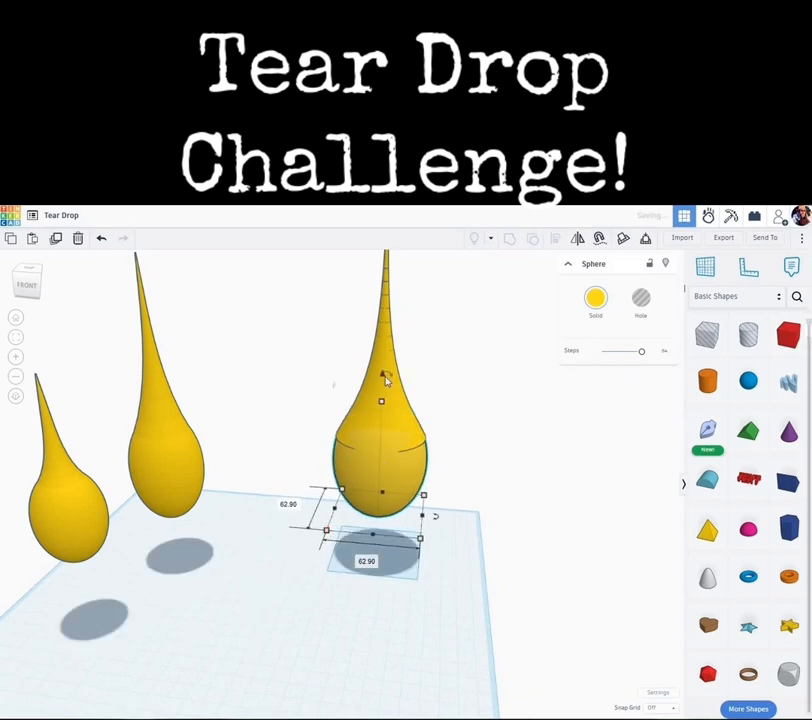
pyautogui.moveTo(384, 376); pyautogui.dragTo(442, 370)
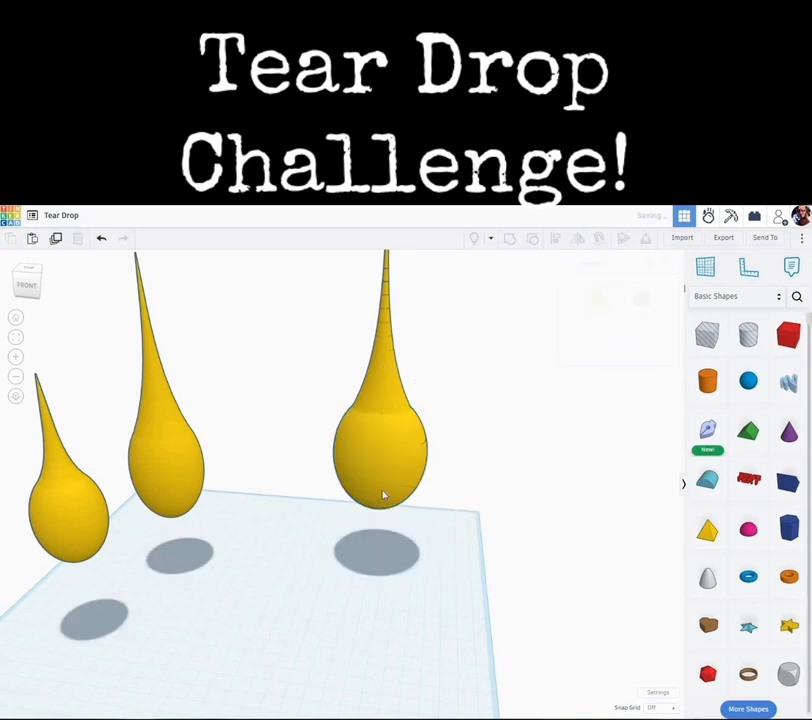
# - Make the sphere slightly taller and lower it to about 31.53 mm above the workplane
pyautogui.click(382, 455)
pyautogui.moveTo(384, 382)
pyautogui.mouseDown()
pyautogui.moveTo(384, 350)
pyautogui.moveTo(382, 368)
pyautogui.moveTo(390, 365)
pyautogui.mouseUp()
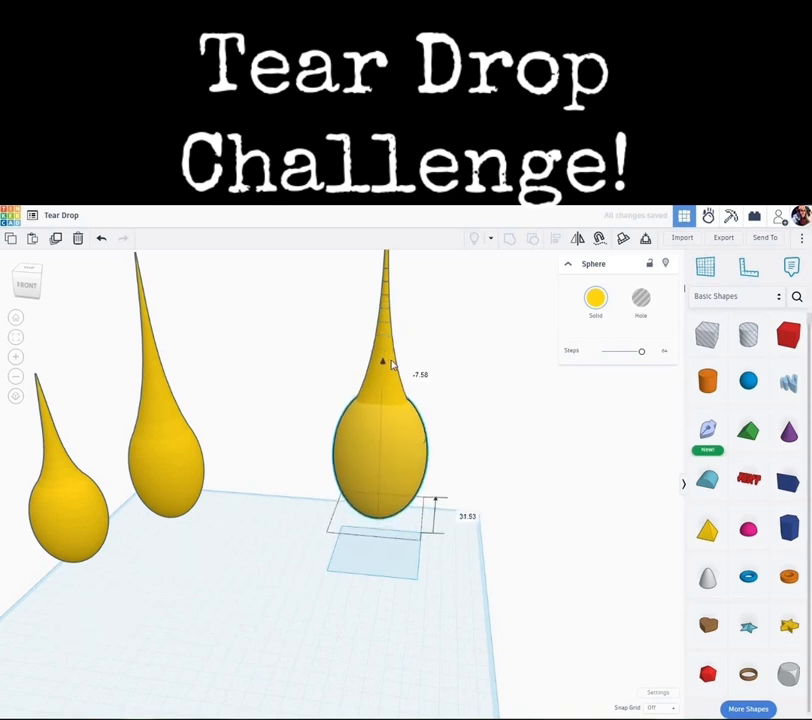
pyautogui.click(474, 441)
# - Select the sphere and all the neck cones and group them into a single teardrop
pyautogui.moveTo(462, 441); pyautogui.dragTo(361, 283, button='right')
pyautogui.moveTo(487, 516); pyautogui.dragTo(515, 250)
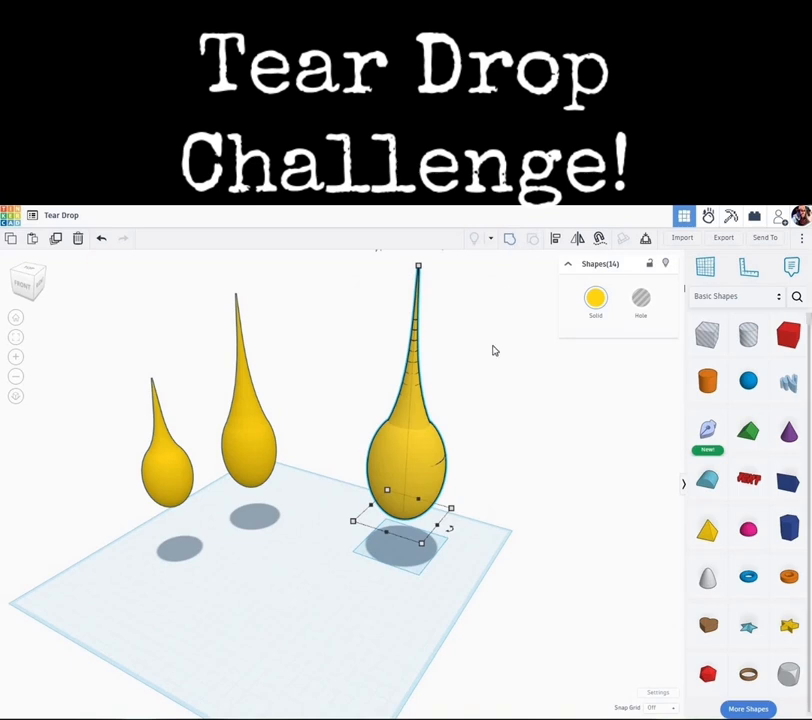
pyautogui.hotkey('ctrl', 'g')
# - Scale the grouped teardrop down proportionally to a smaller size than the tall example
pyautogui.moveTo(486, 428); pyautogui.dragTo(482, 372, button='right')
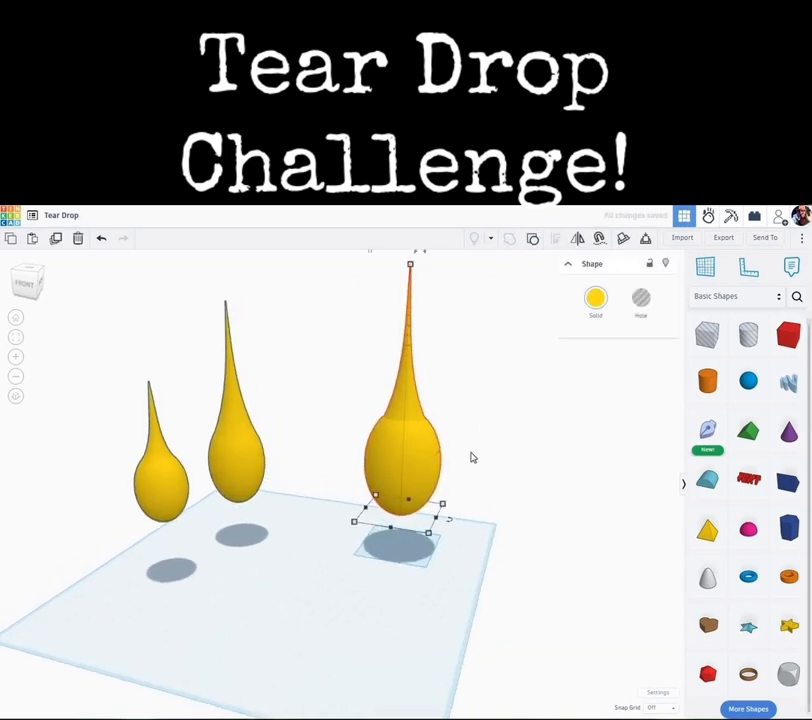
pyautogui.moveTo(411, 268)
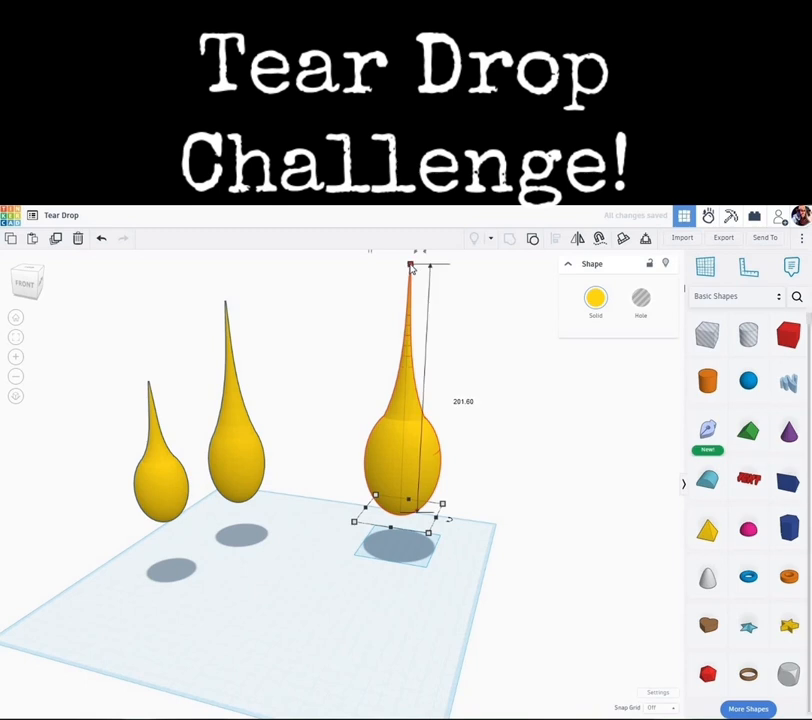
pyautogui.moveTo(407, 287); pyautogui.dragTo(406, 344)
pyautogui.moveTo(377, 511); pyautogui.dragTo(338, 467, button='right')
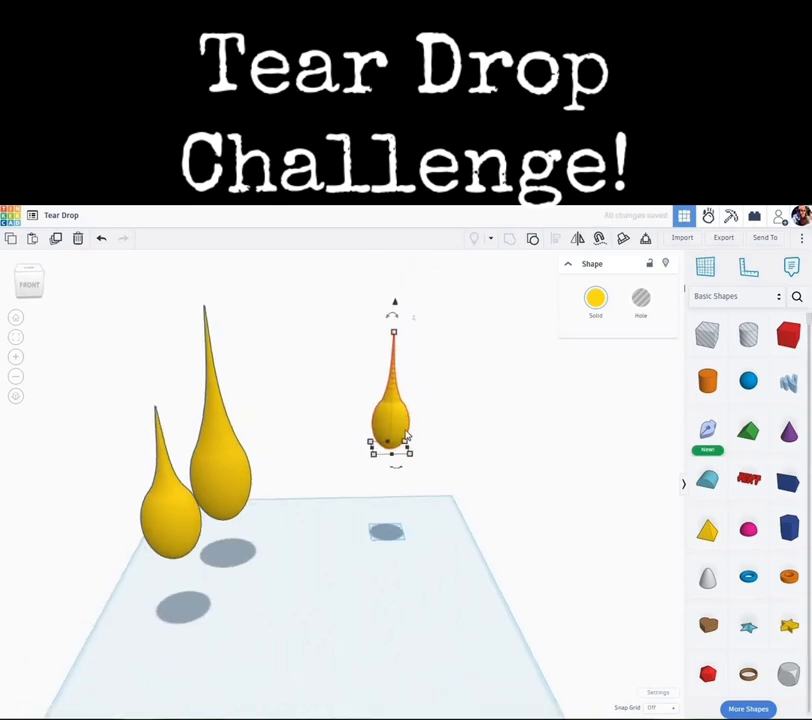
# - Line up the three teardrops by moving the tall example toward the middle and the new one about 142.38 mm forward
pyautogui.moveTo(248, 486); pyautogui.dragTo(289, 492)
pyautogui.moveTo(393, 451); pyautogui.dragTo(373, 553)
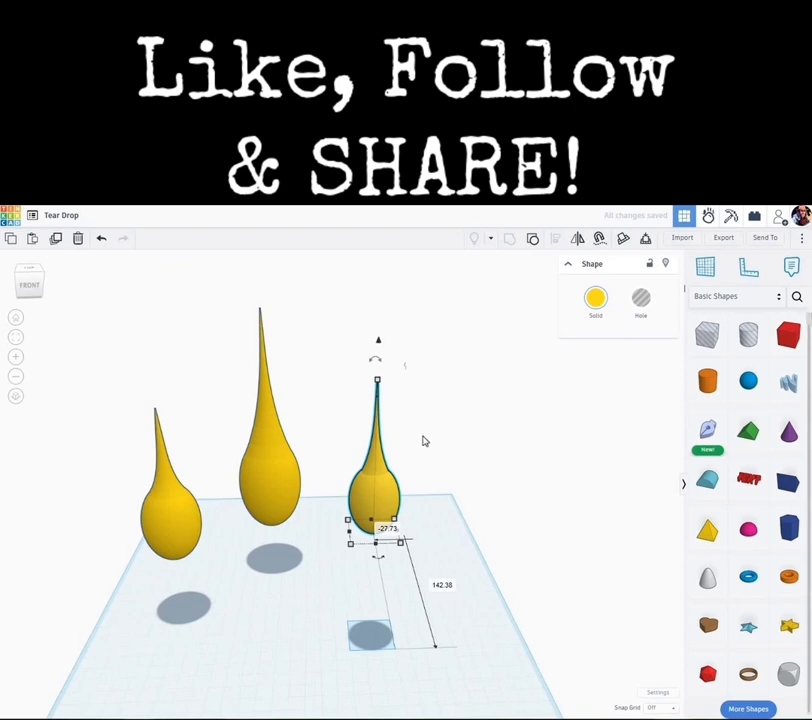
pyautogui.moveTo(398, 444); pyautogui.dragTo(324, 494, button='right')
pyautogui.scroll(5, 257, 460)
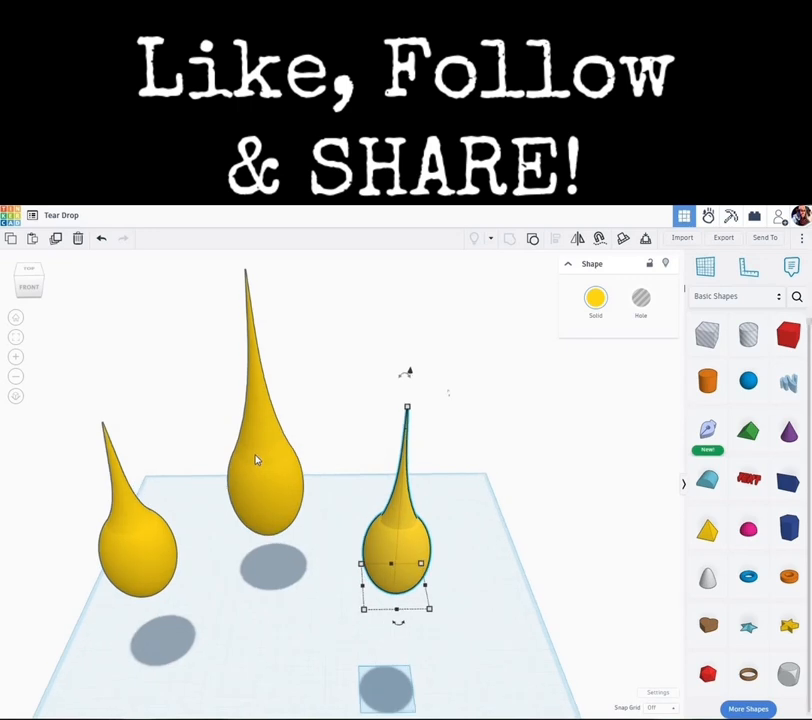
pyautogui.scroll(5, 262, 465)
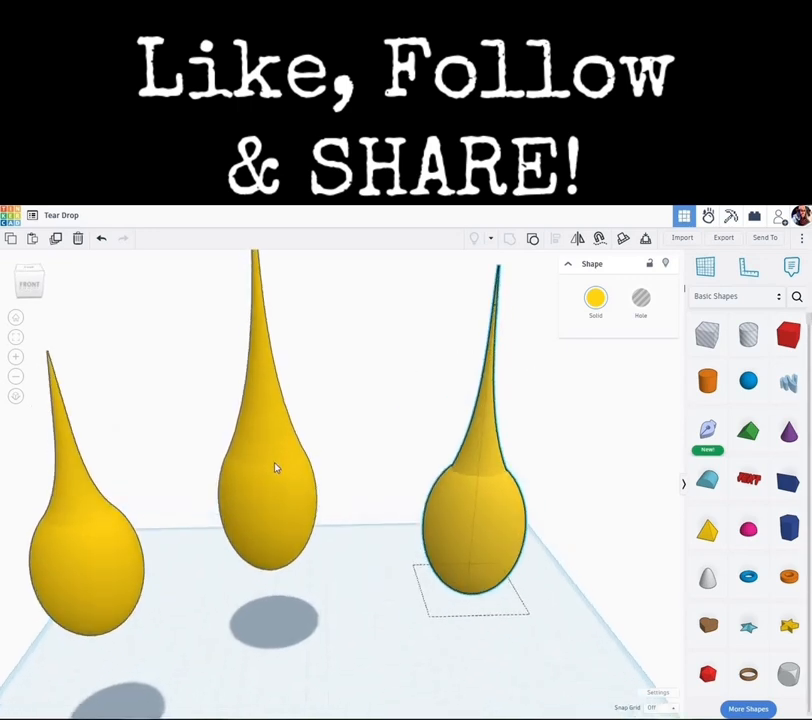